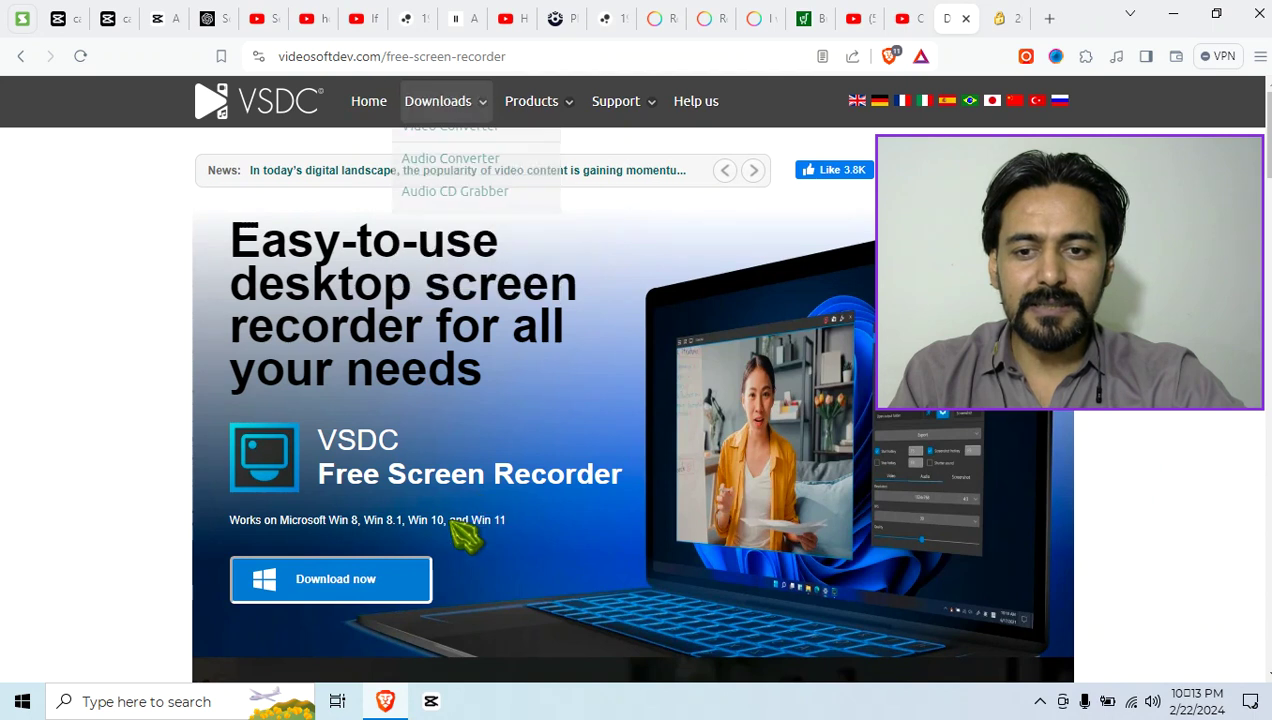
- Skim the VSDC Free Screen Recorder download page, minimize the browser, and launch VSDC Free Screen Recorder from the desktop
scroll(660, 520, down, 2)
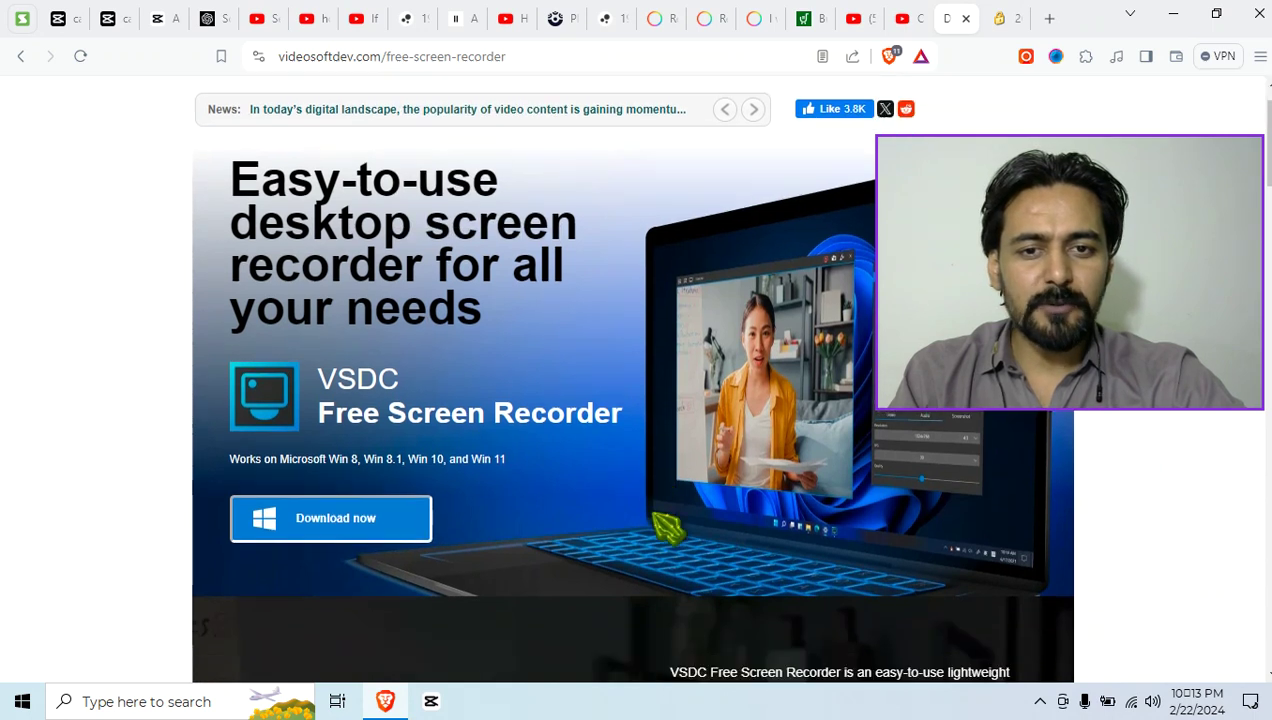
scroll(666, 527, down, 3)
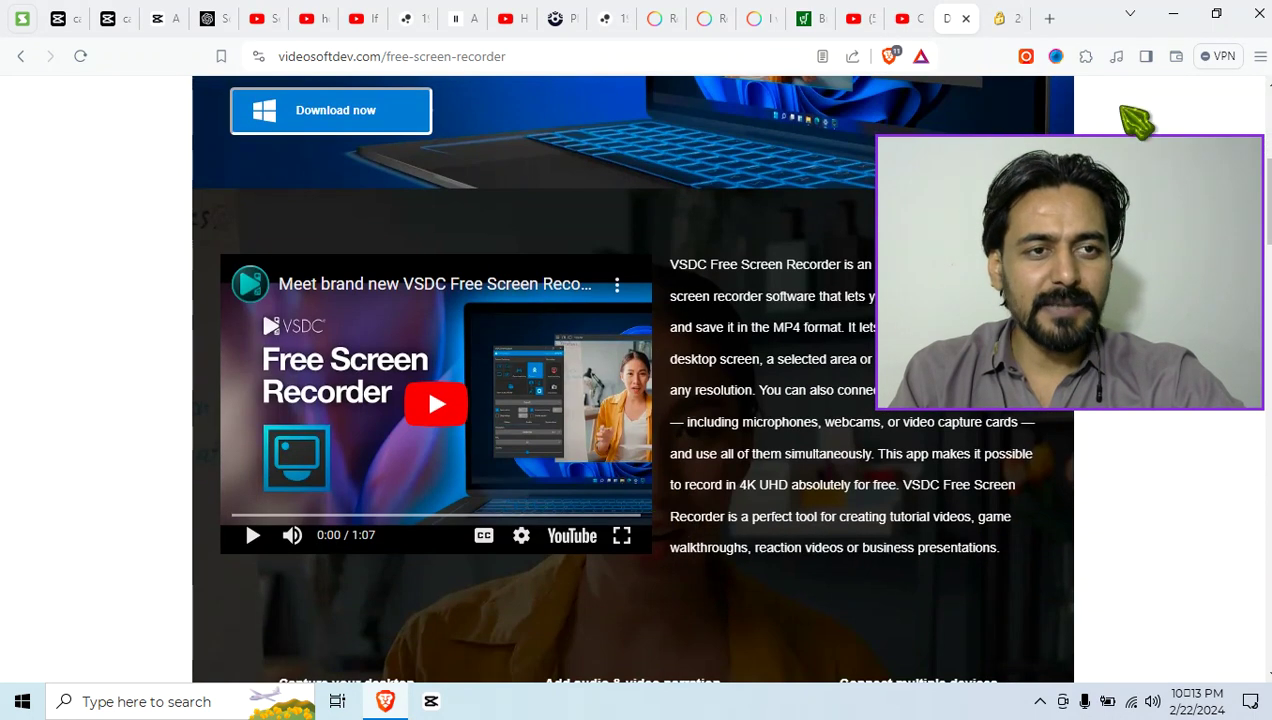
click(1174, 14)
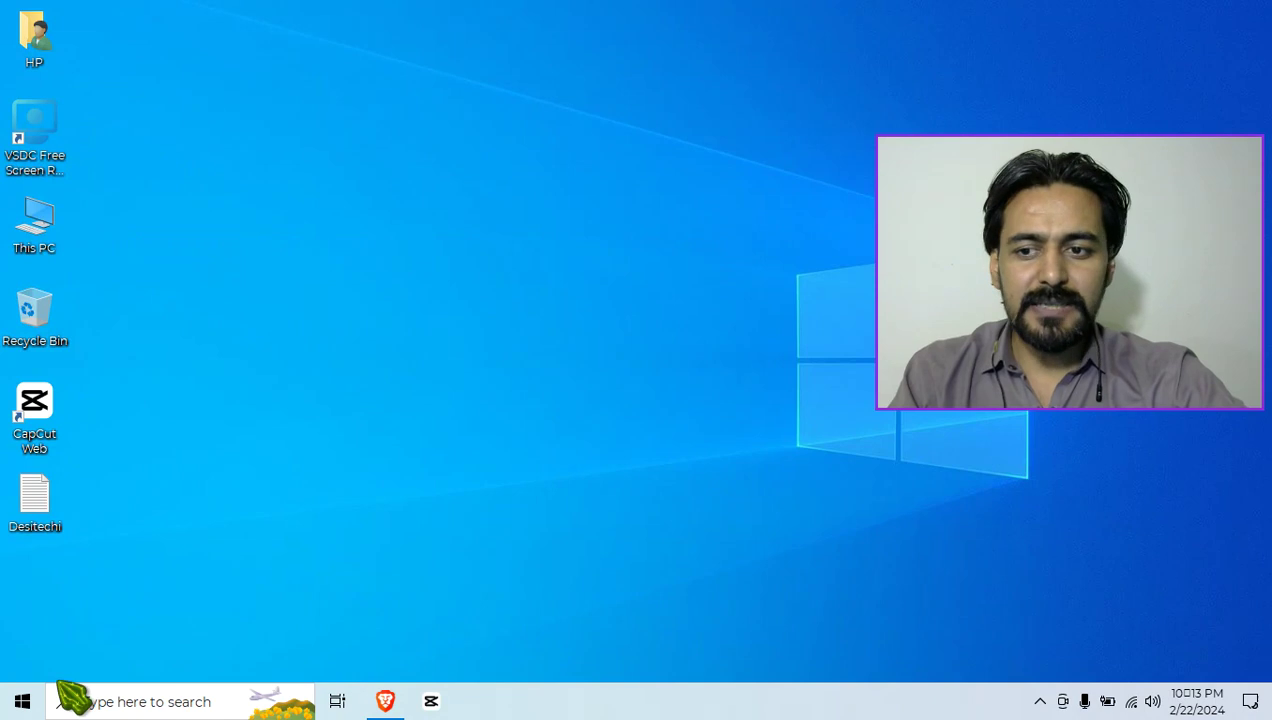
right_click(47, 151)
click(104, 165)
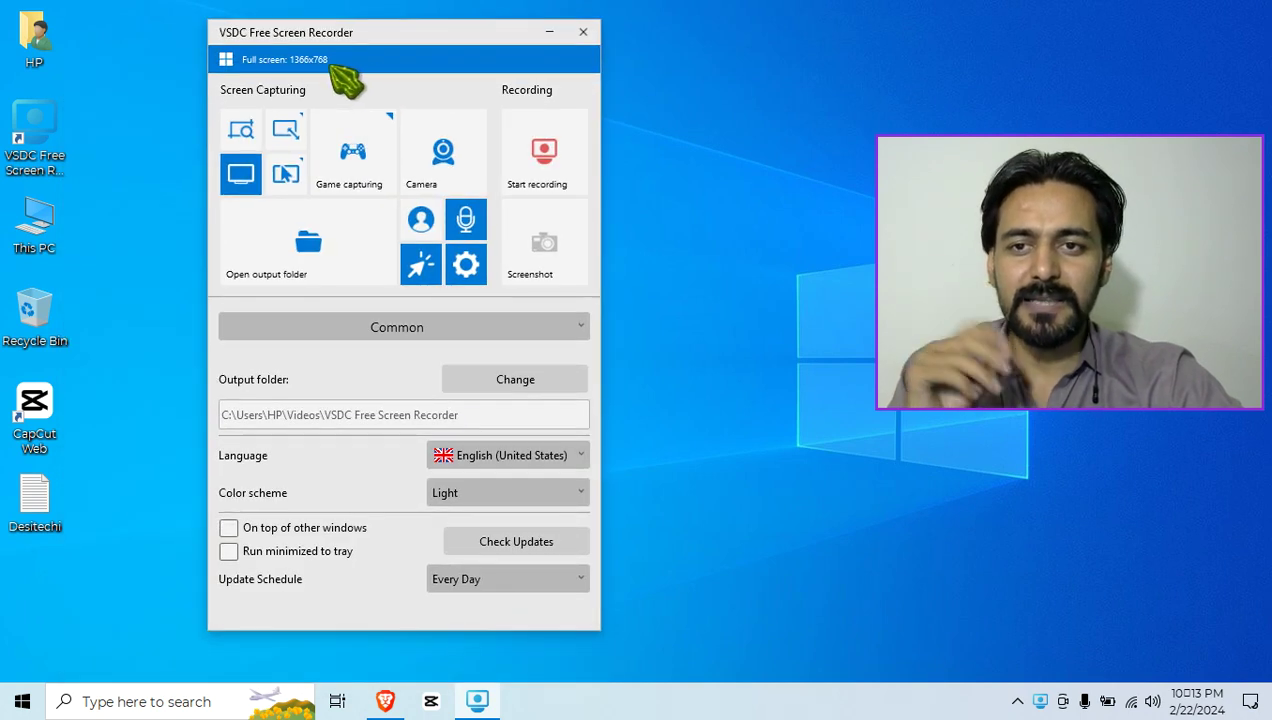
- Define a screen region of about 640x657 pixels around the recorder window as the capture area and close its frame
click(255, 135)
drag(206, 18, 800, 633)
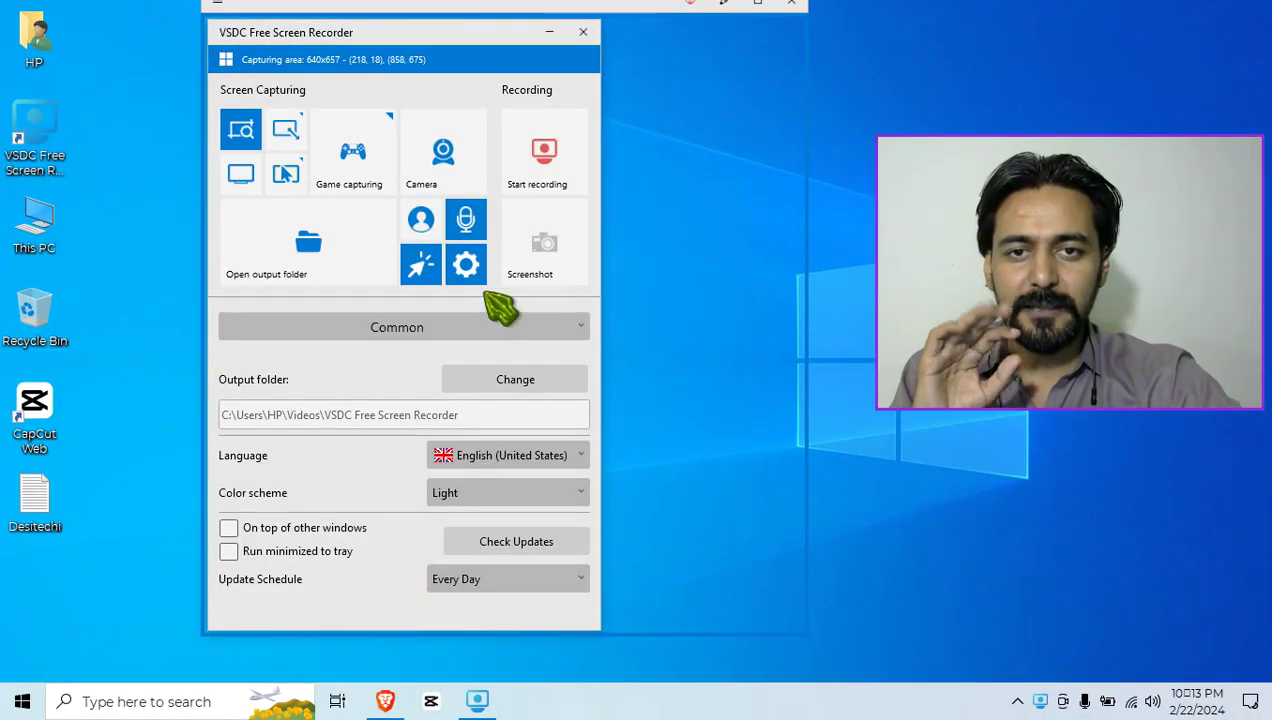
drag(659, 14, 747, 91)
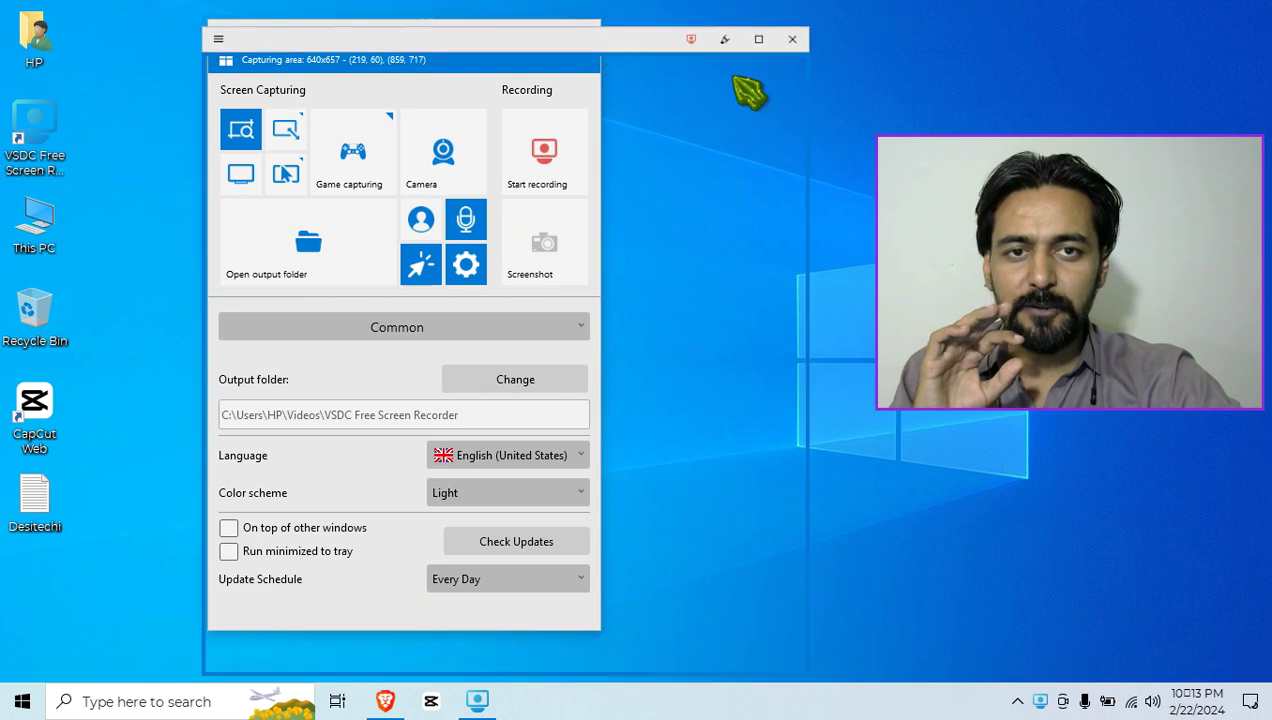
click(793, 39)
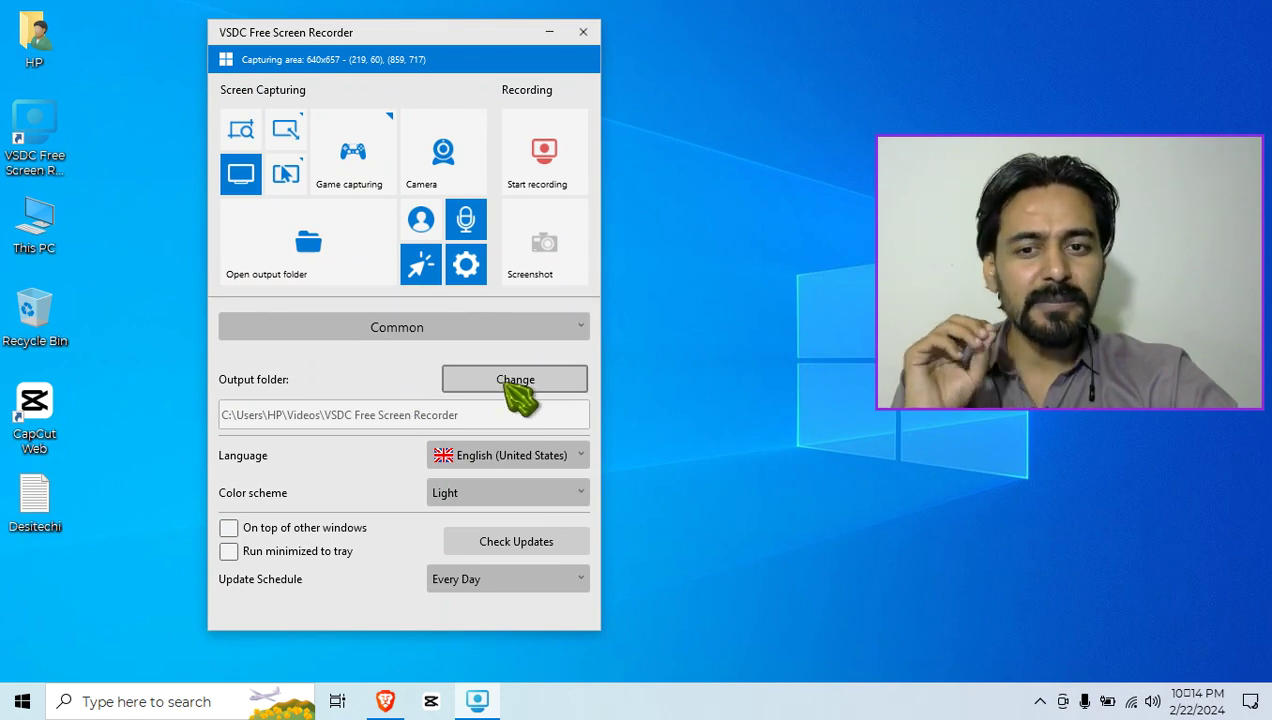
click(580, 494)
click(582, 494)
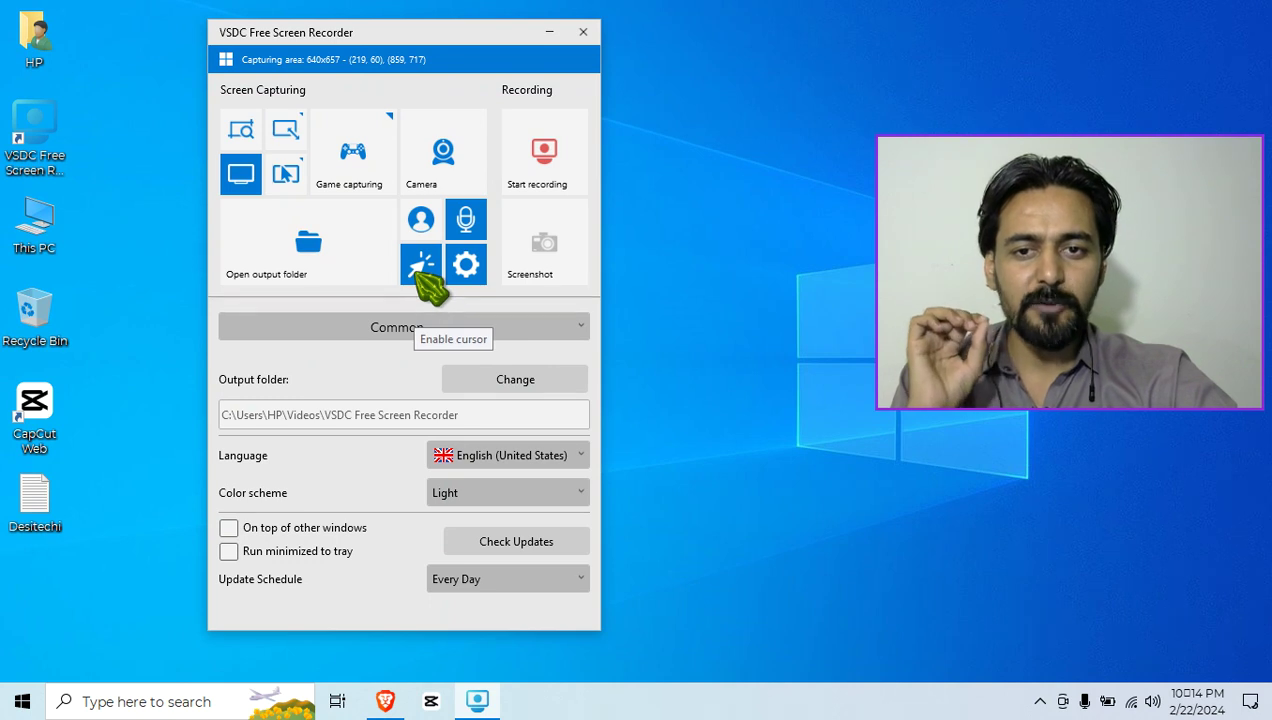
- Turn off the other recorder's webcam view and enable the webcam overlay in VSDC Free Screen Recorder
click(421, 220)
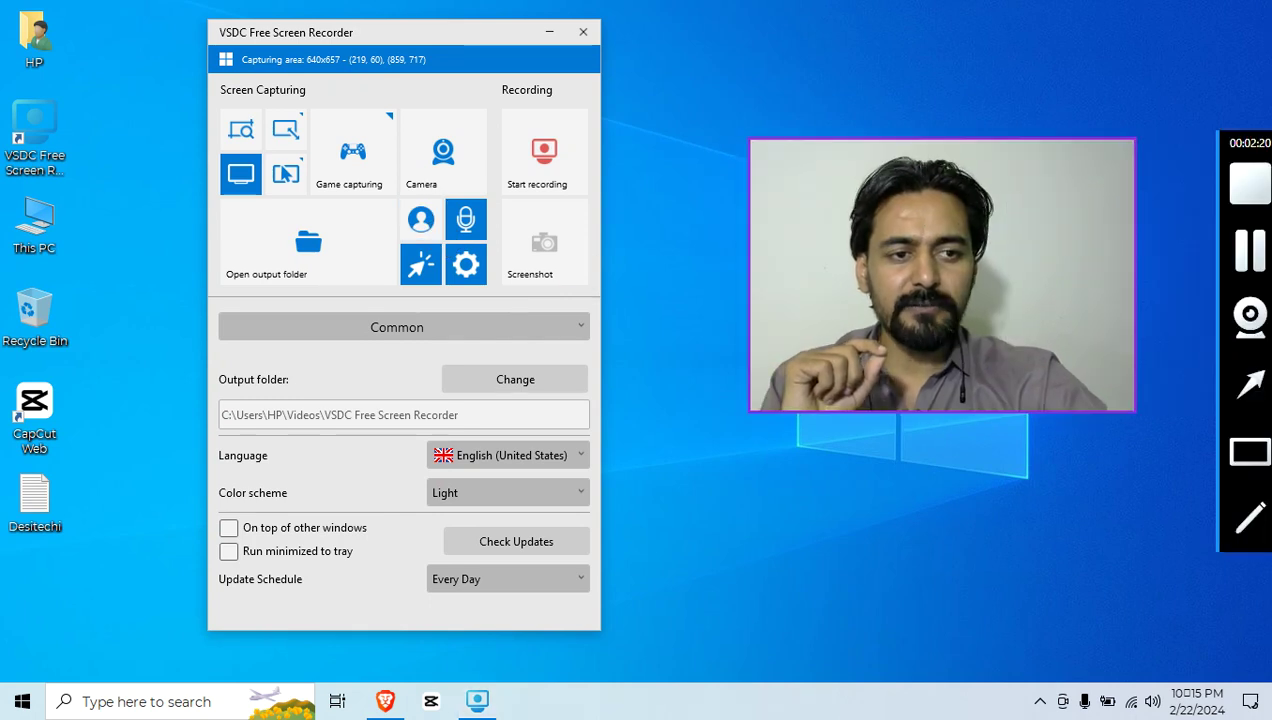
click(1250, 316)
click(422, 222)
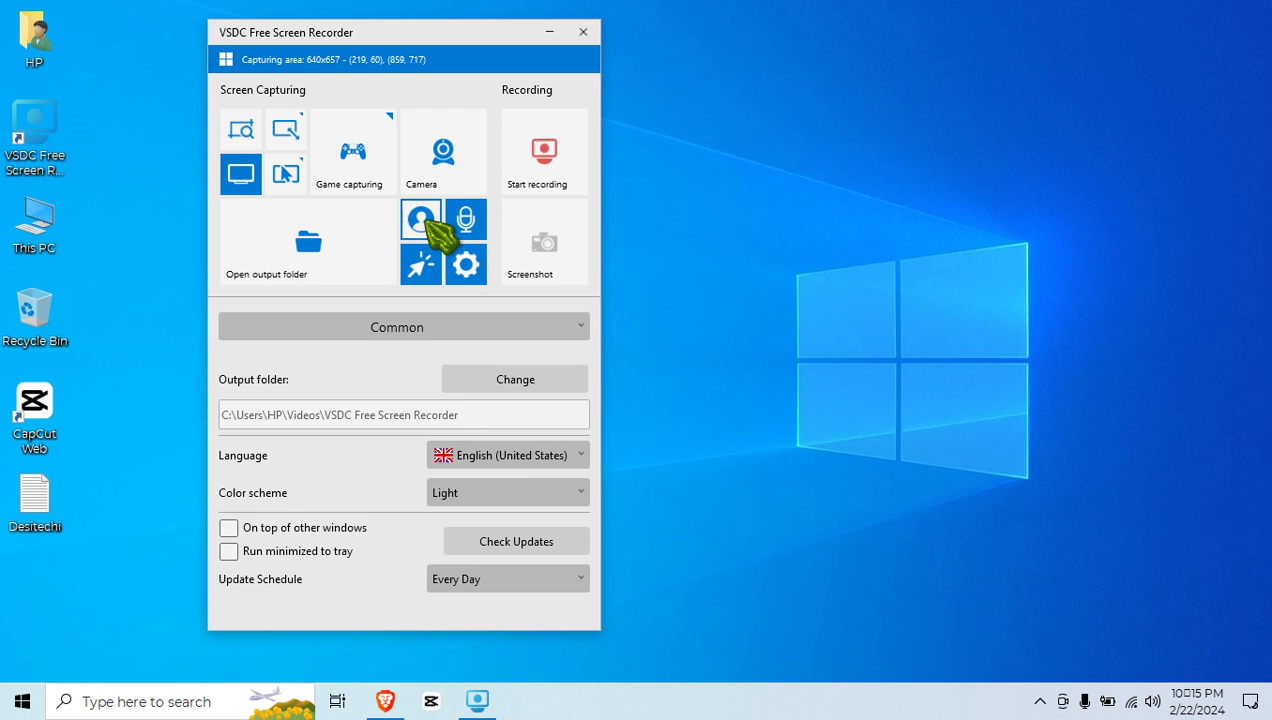
click(421, 228)
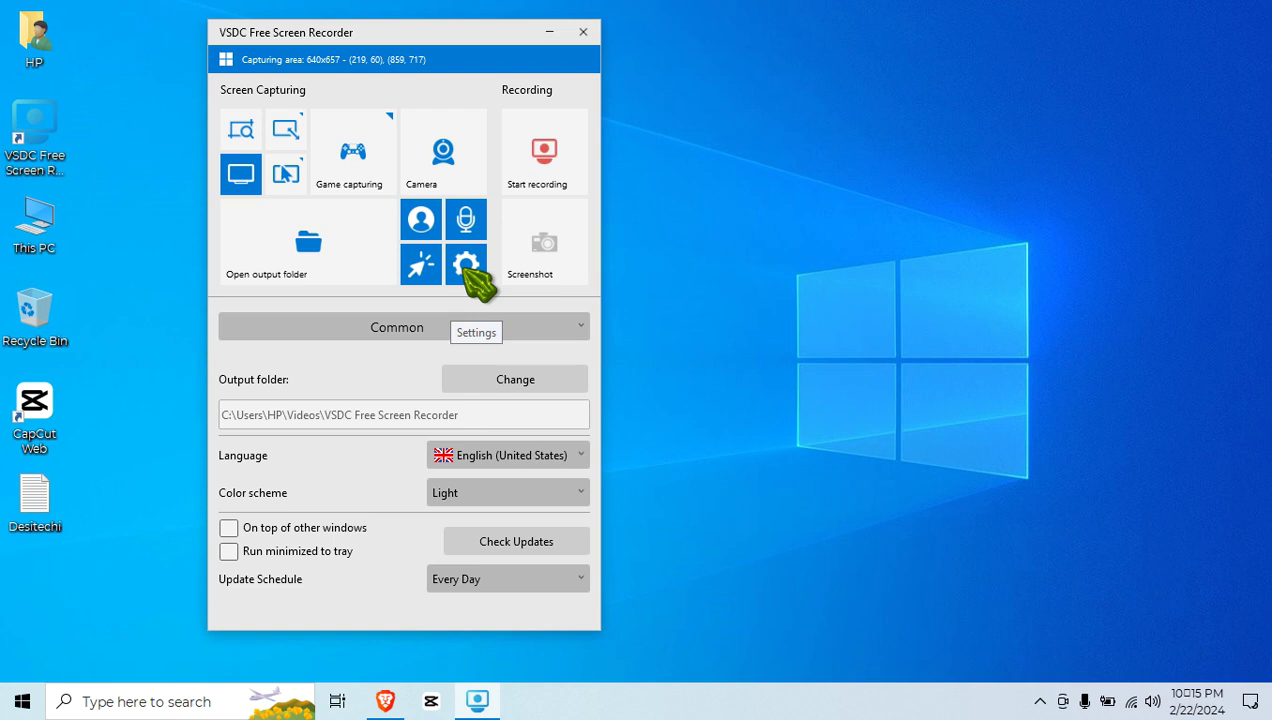
- Record a short test clip of the selected 640x657 capture area and stop the recording
click(556, 171)
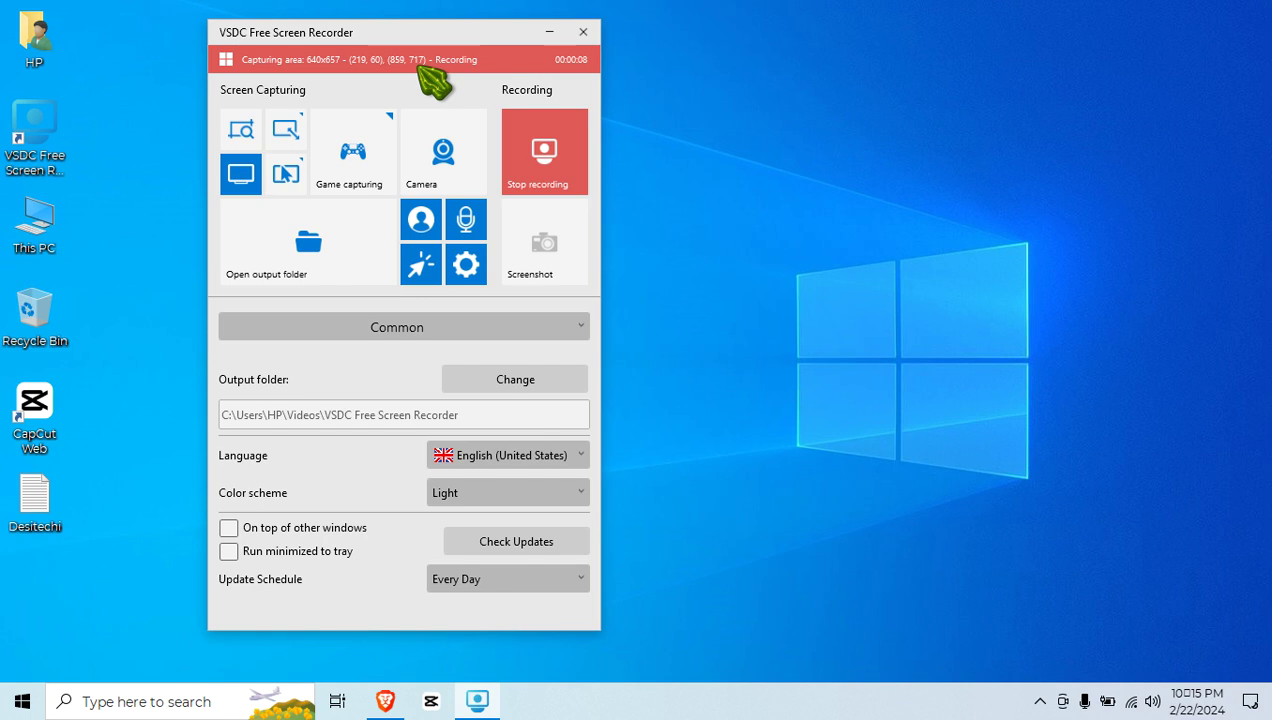
click(552, 156)
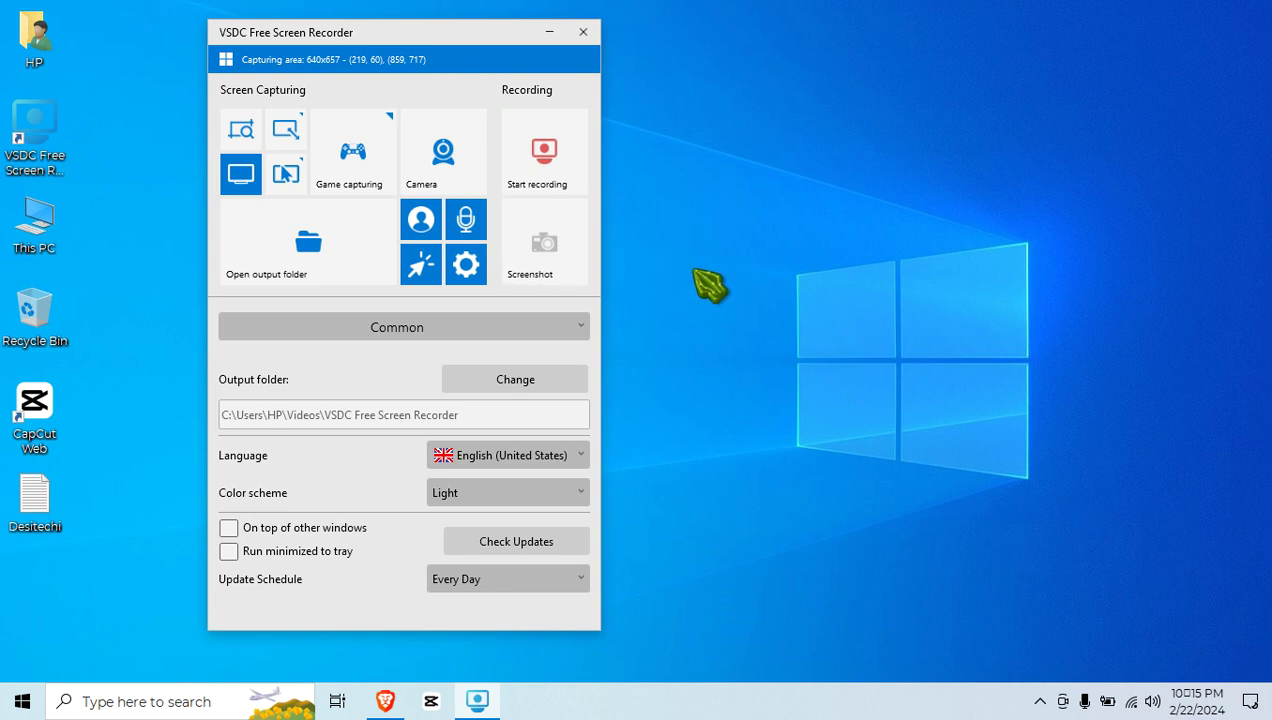
click(360, 264)
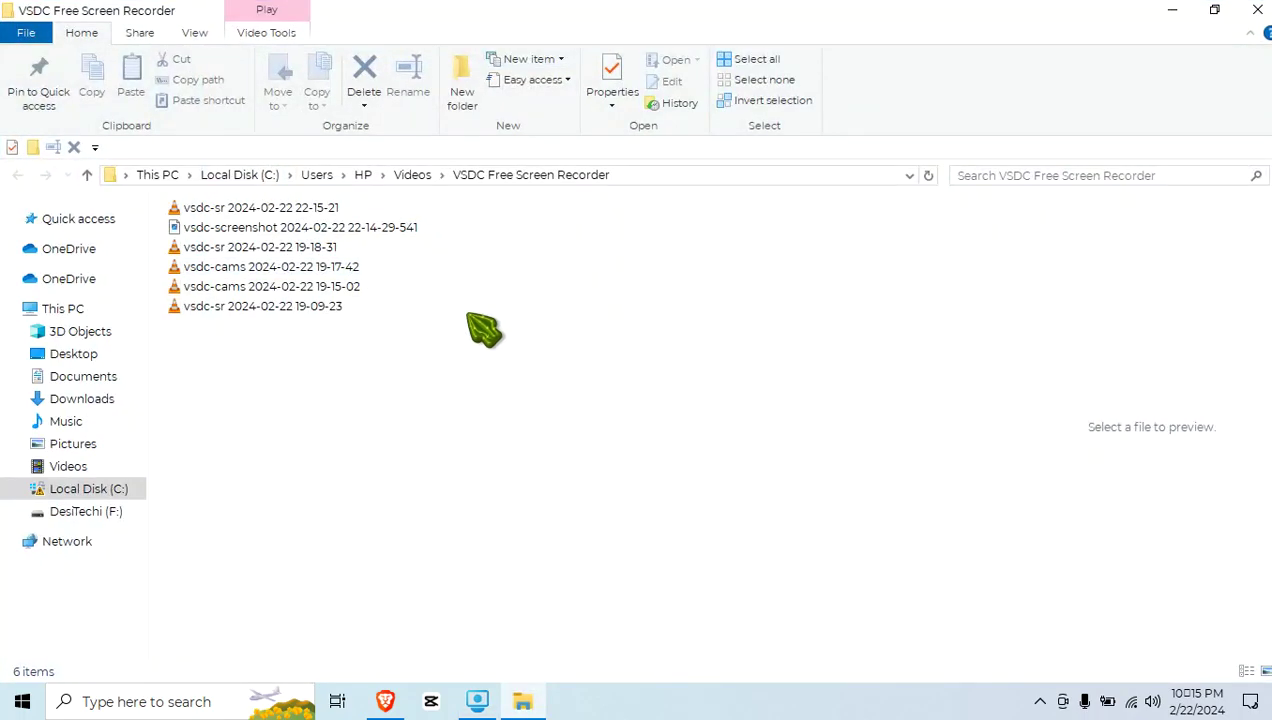
click(308, 208)
right_click(318, 214)
click(355, 218)
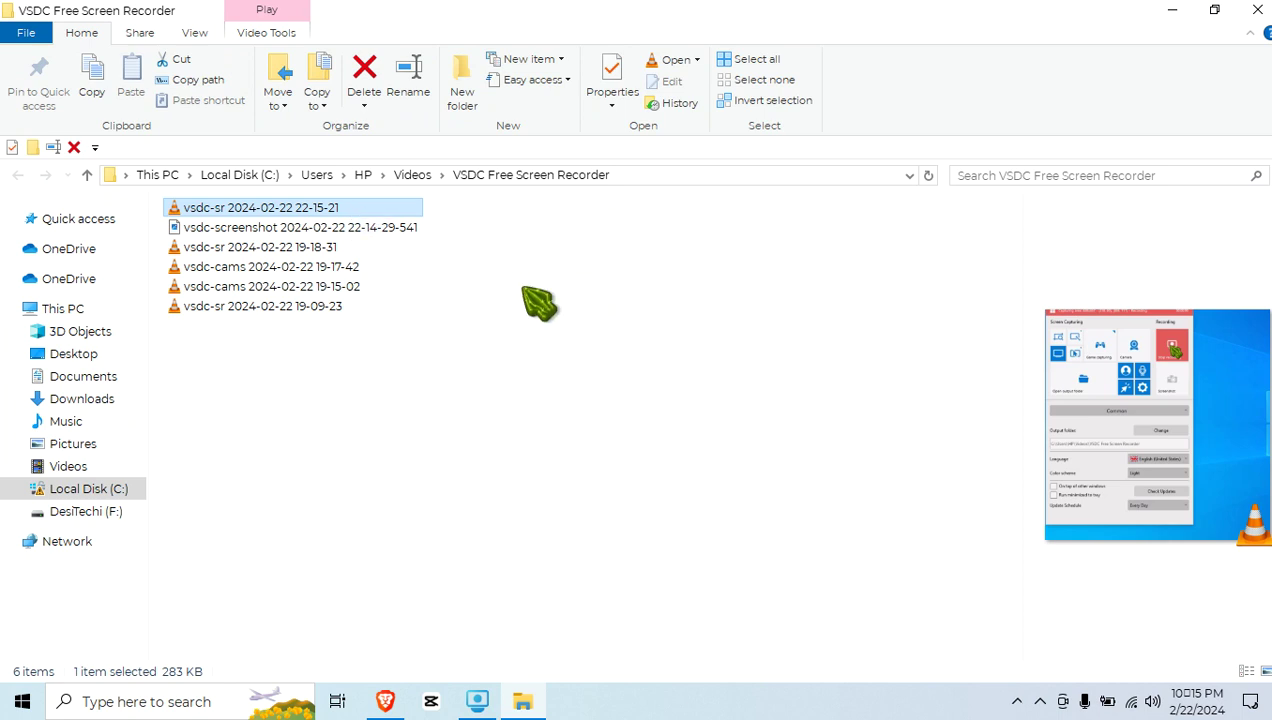
double_click(823, 28)
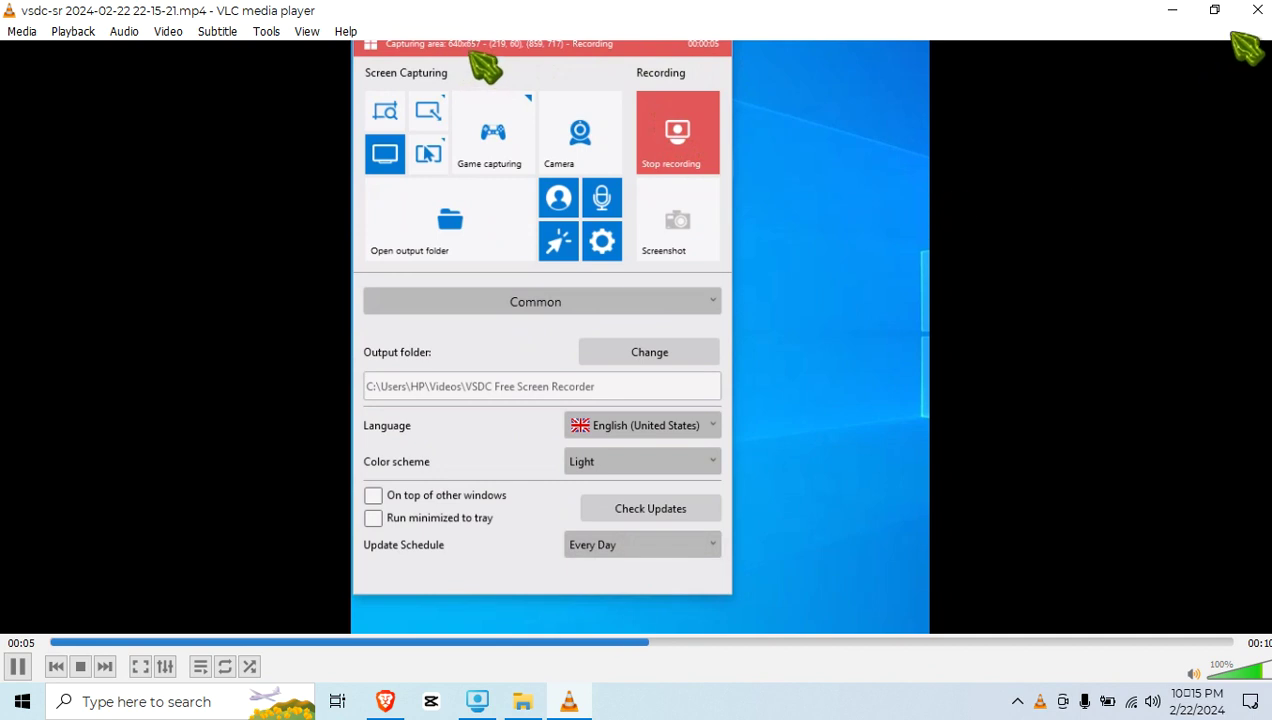
click(1257, 9)
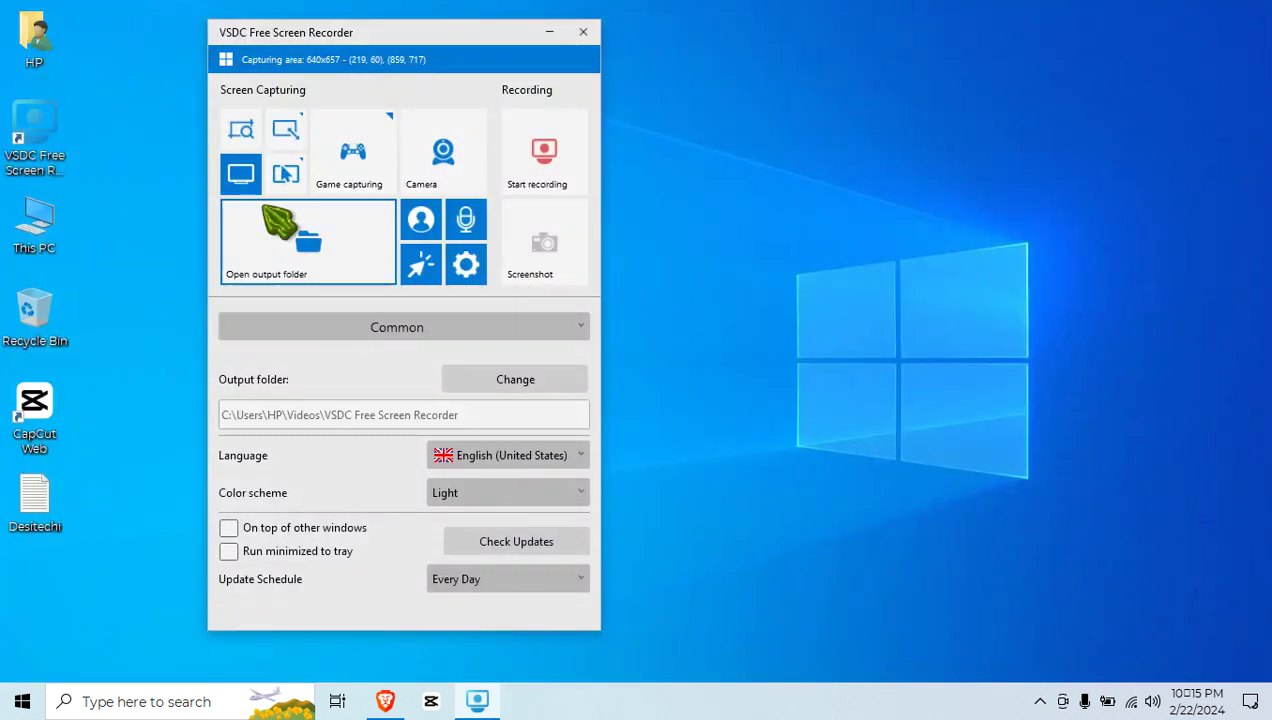
- Set the capture area to full screen, move the recorder window clear of the webcam overlay, and shrink the overlay
click(241, 175)
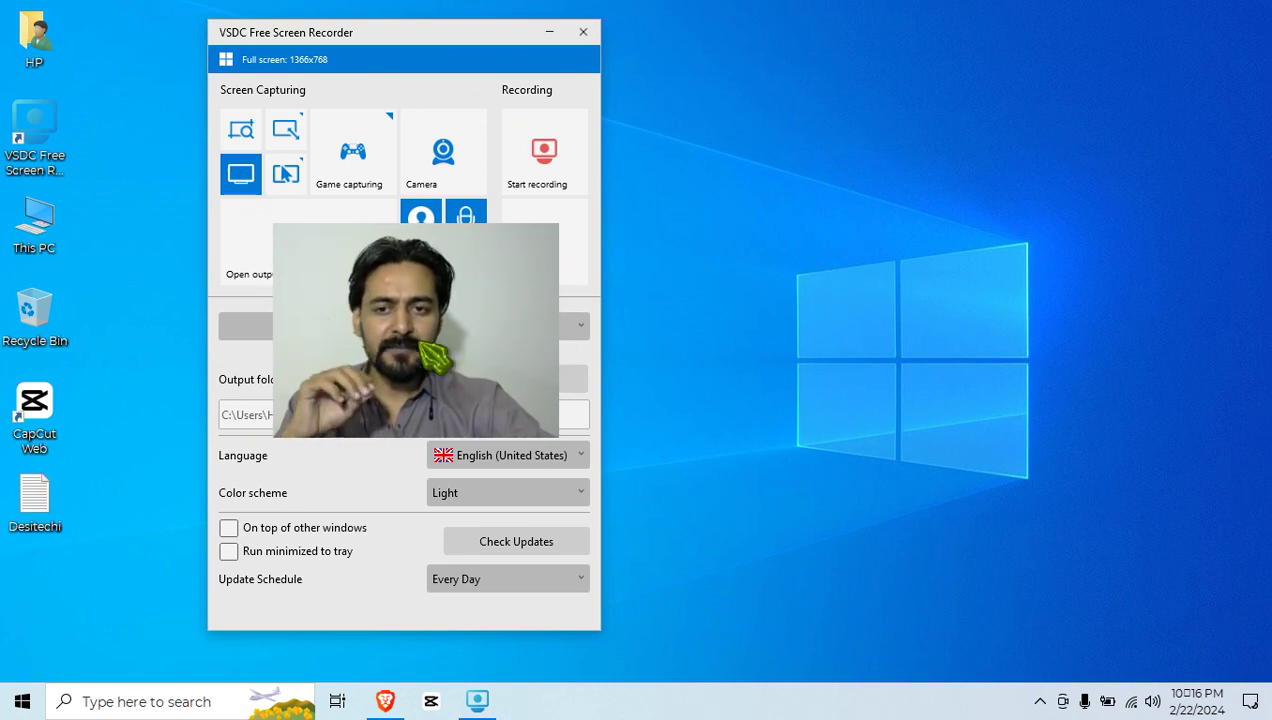
drag(512, 55, 972, 58)
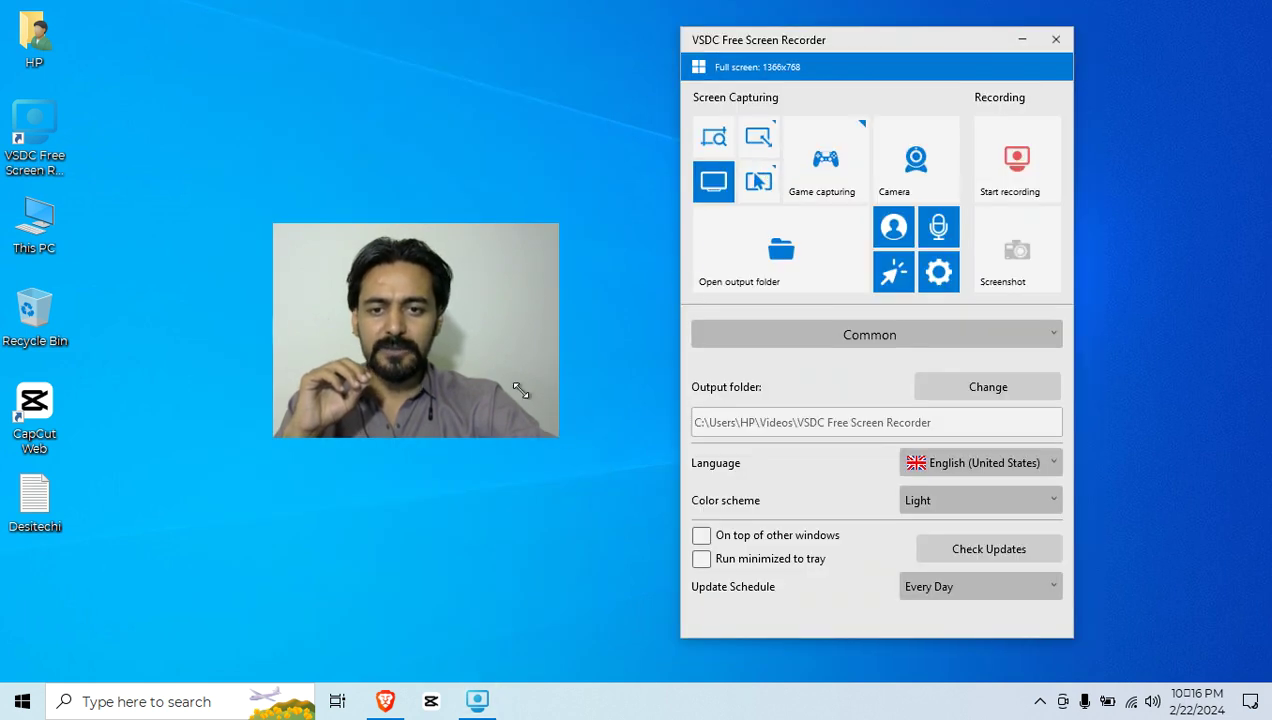
drag(531, 415, 477, 376)
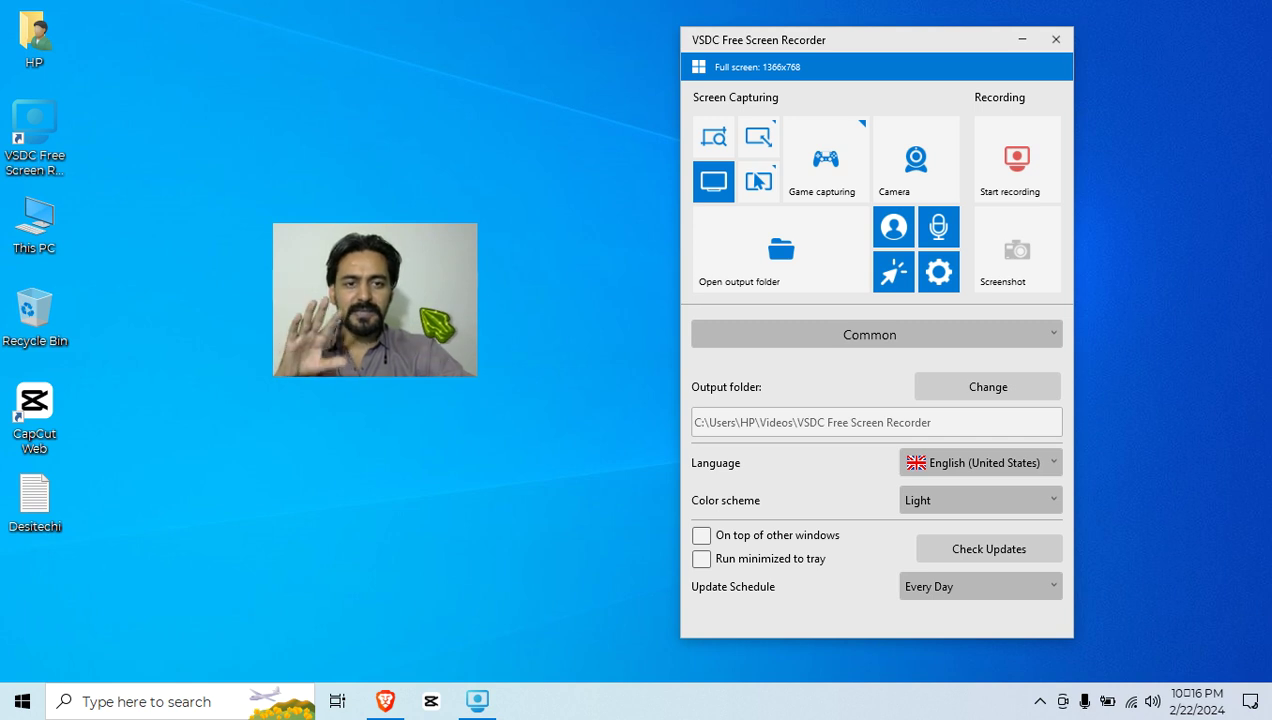
- Record the full screen with the webcam overlay while browsing the HP and ScreenPal folders, and stop the recording
click(1018, 155)
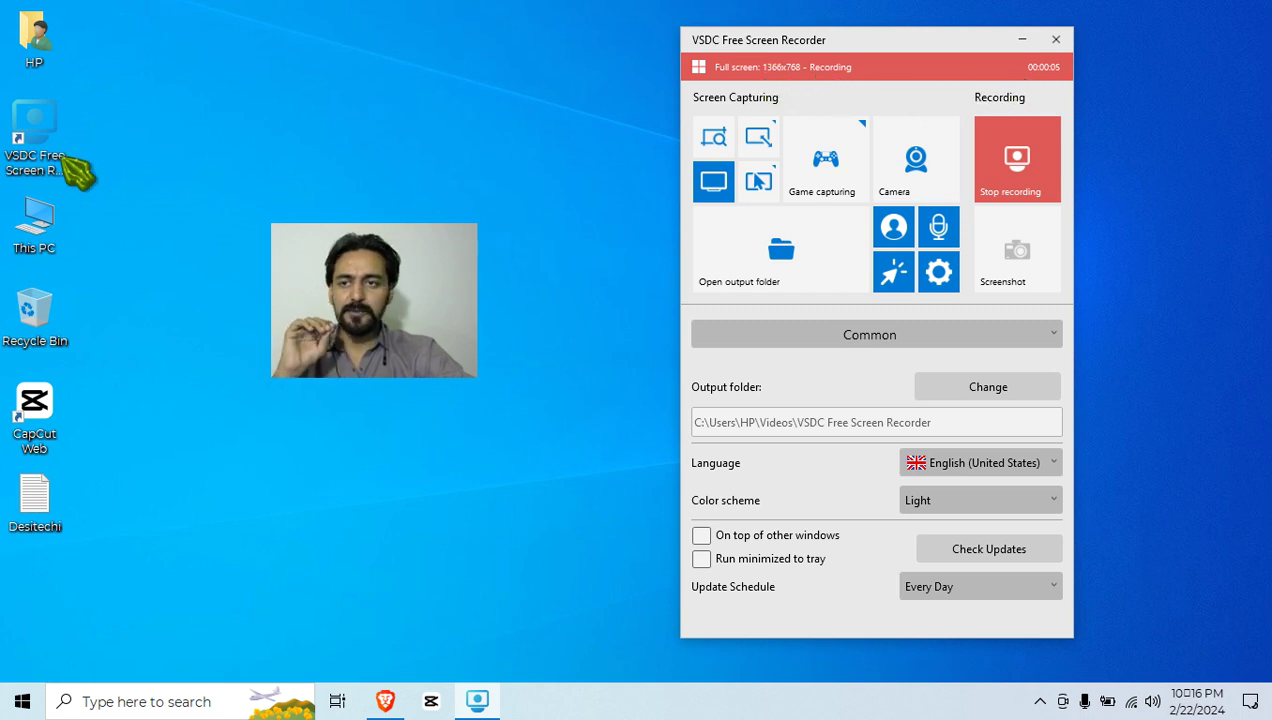
double_click(38, 45)
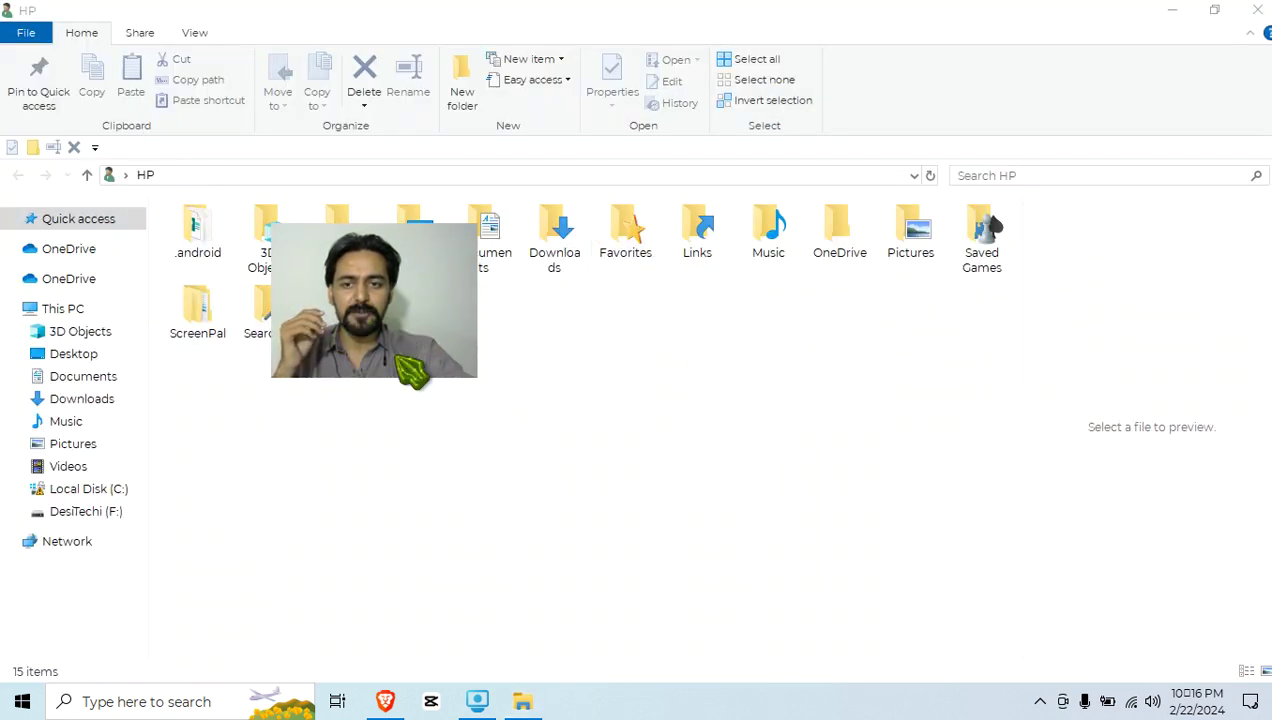
double_click(215, 310)
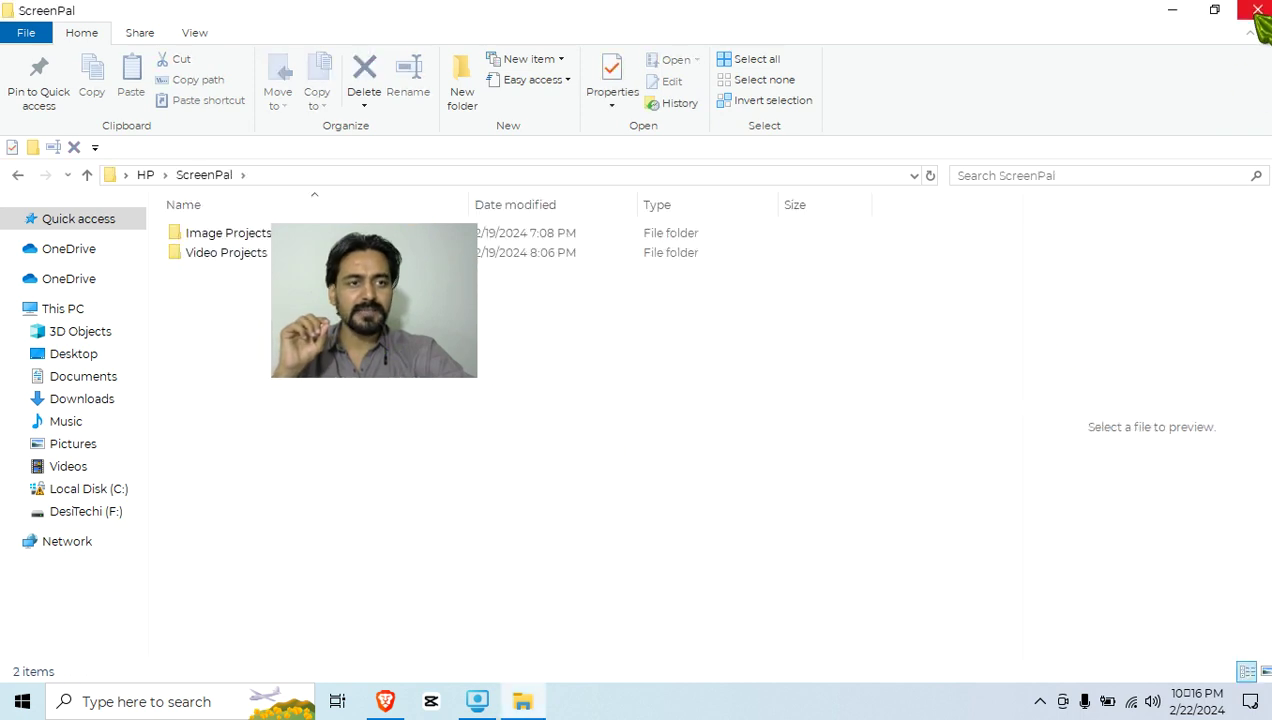
click(1257, 9)
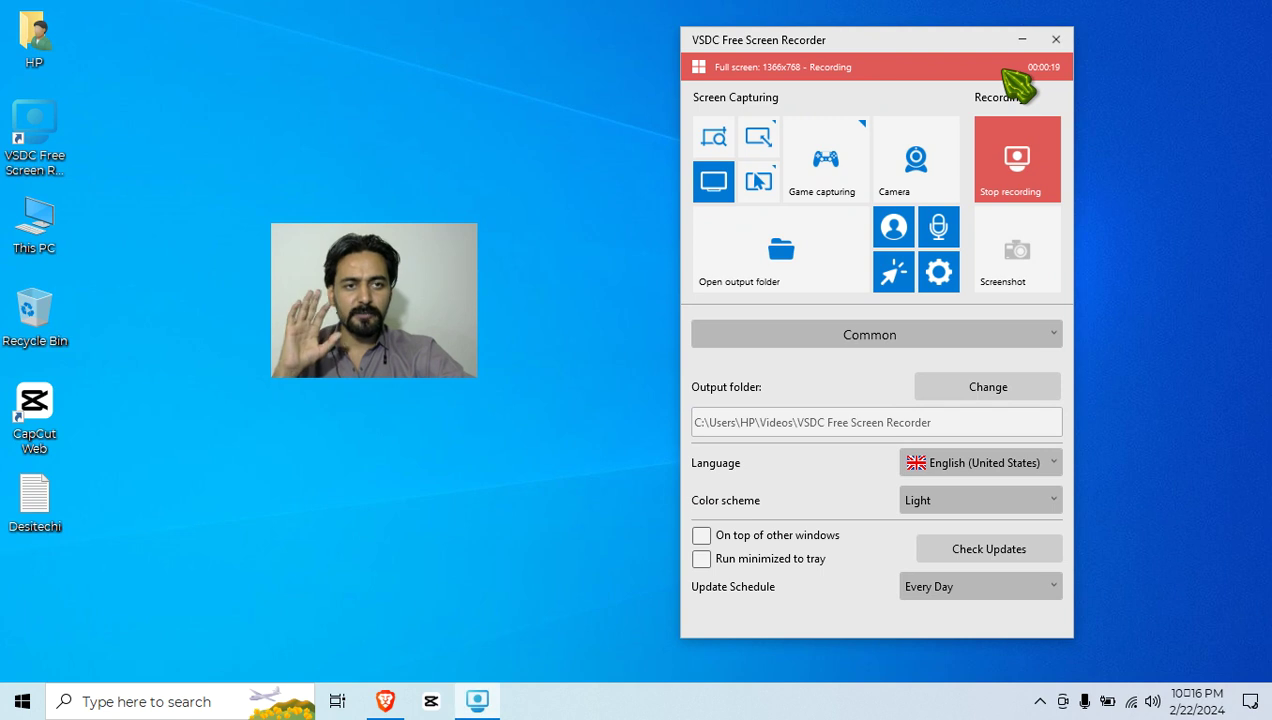
click(1017, 185)
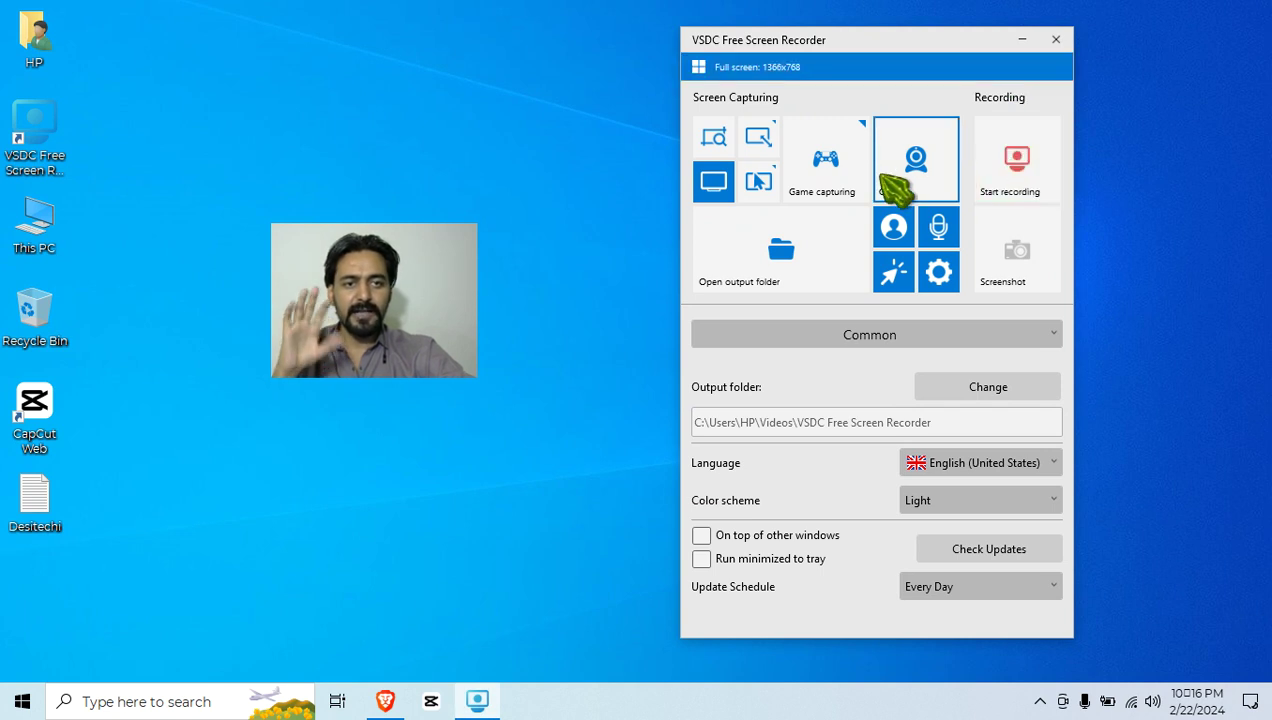
click(780, 280)
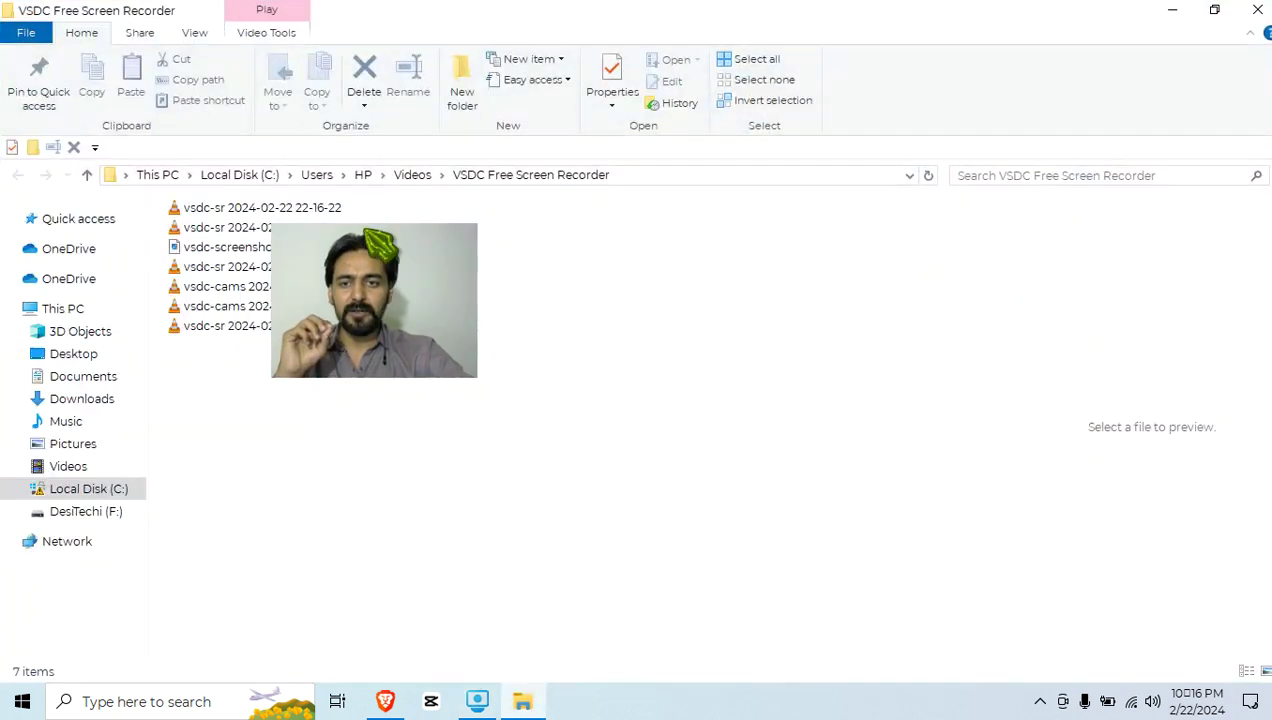
click(280, 210)
double_click(255, 212)
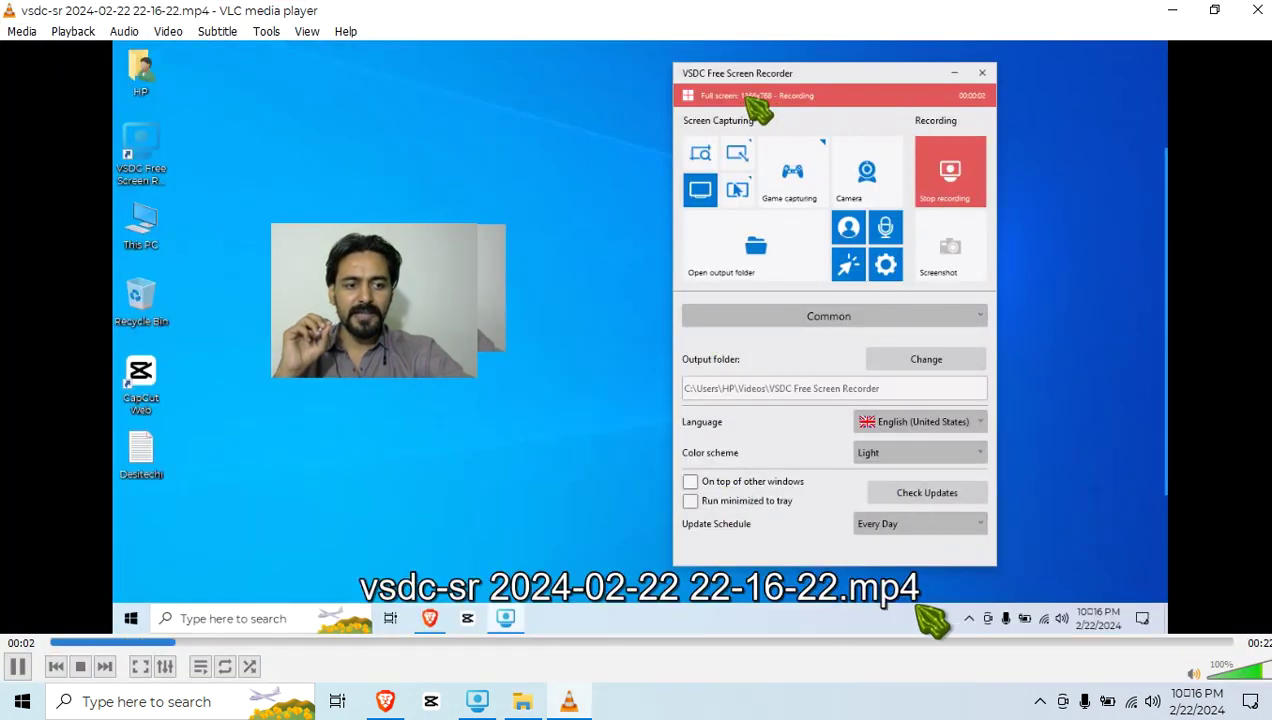
click(1257, 10)
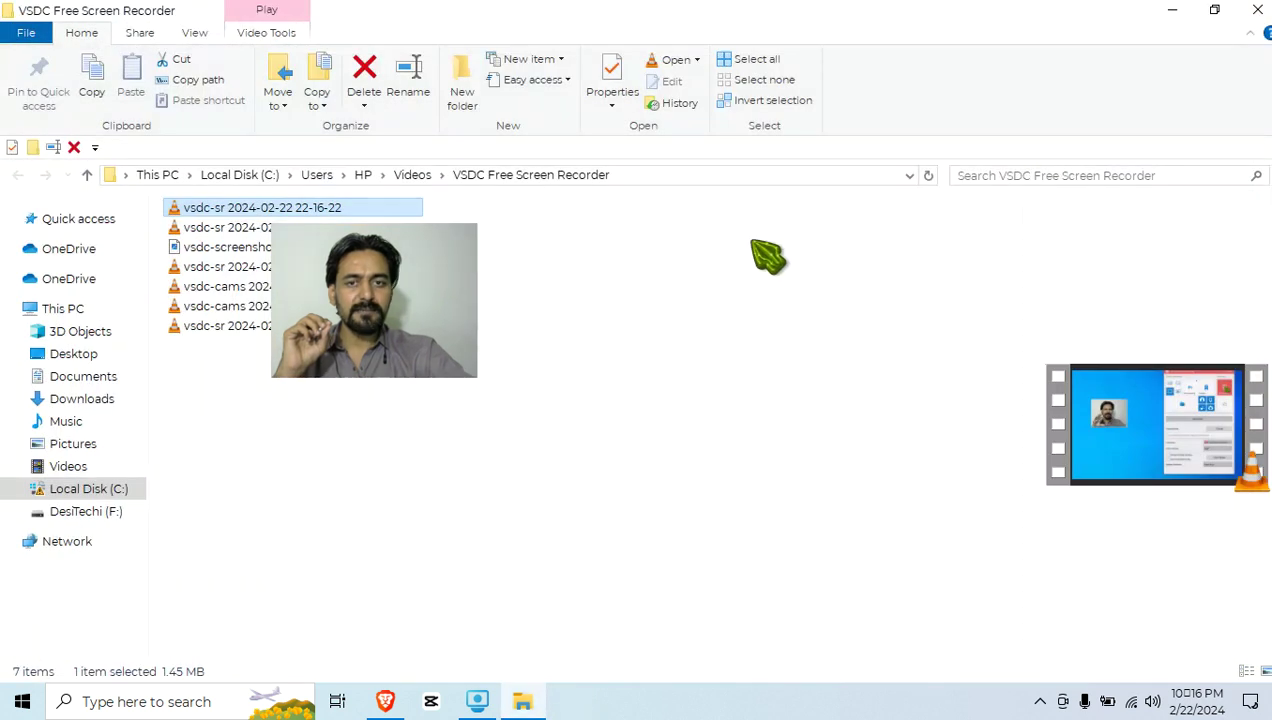
click(1257, 10)
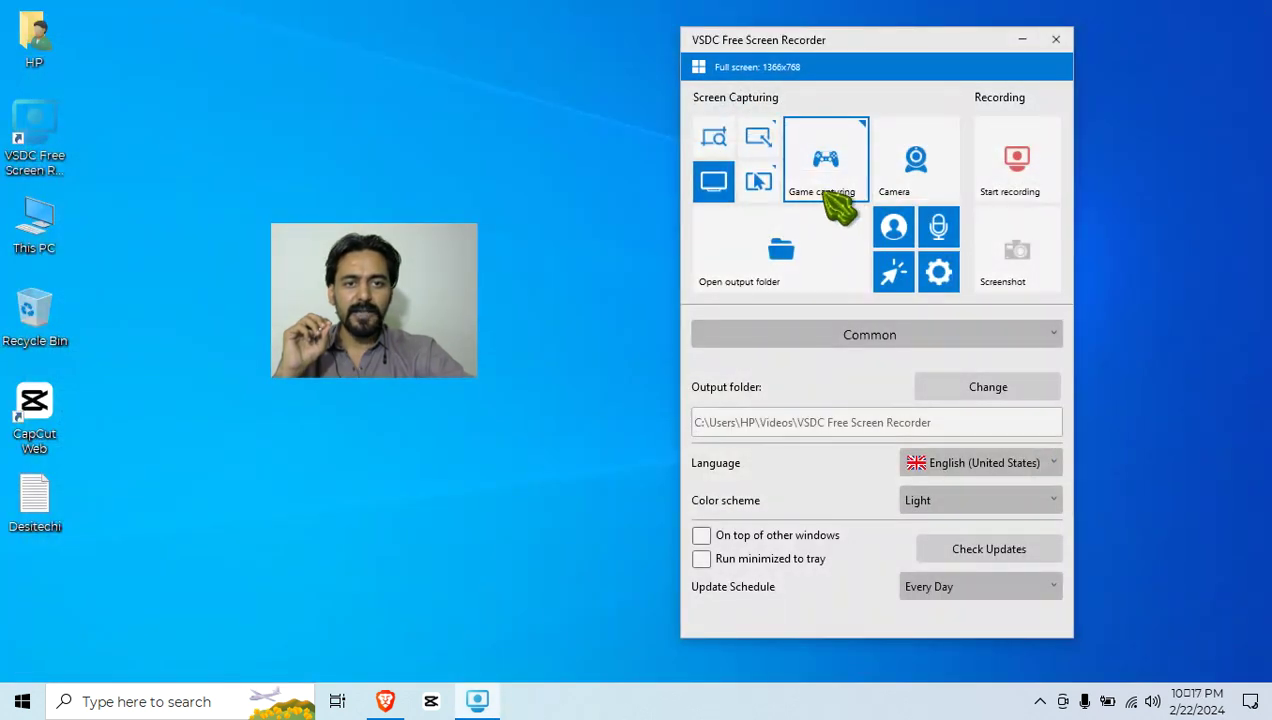
- Turn off the webcam overlay, move the recorder window toward the middle of the desktop, and switch the capture source to the camera
click(896, 228)
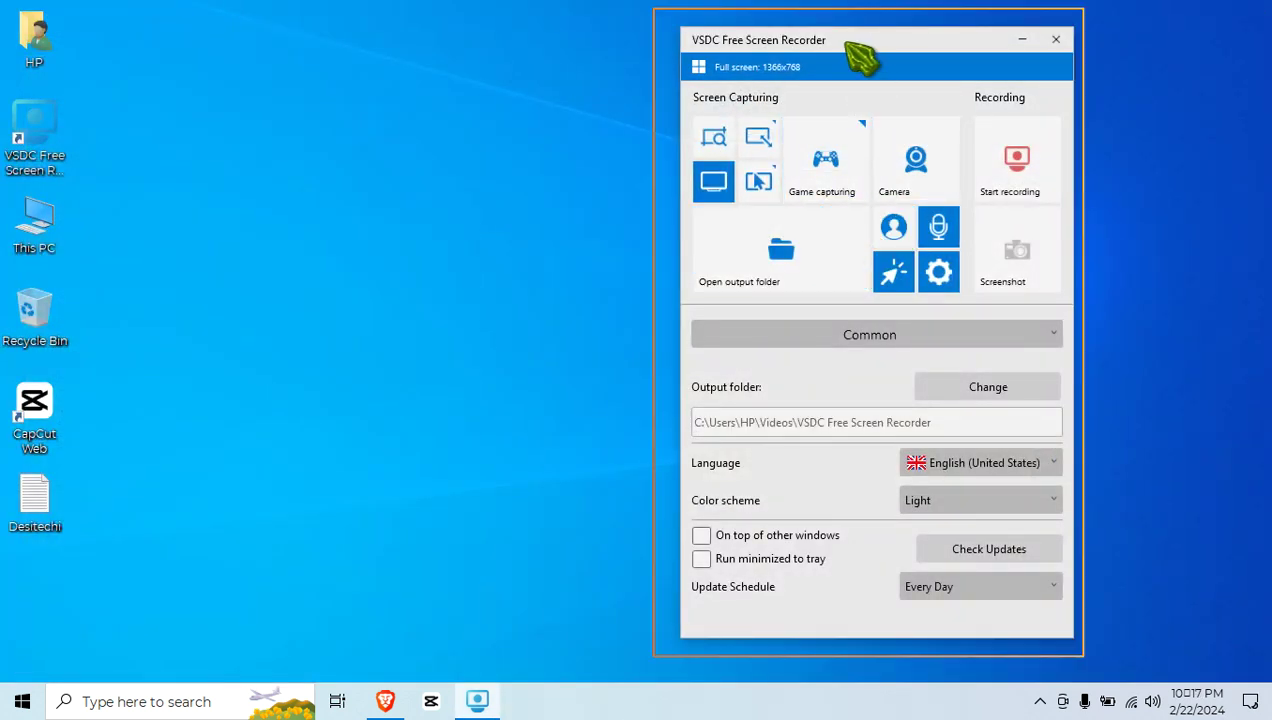
drag(847, 45, 690, 42)
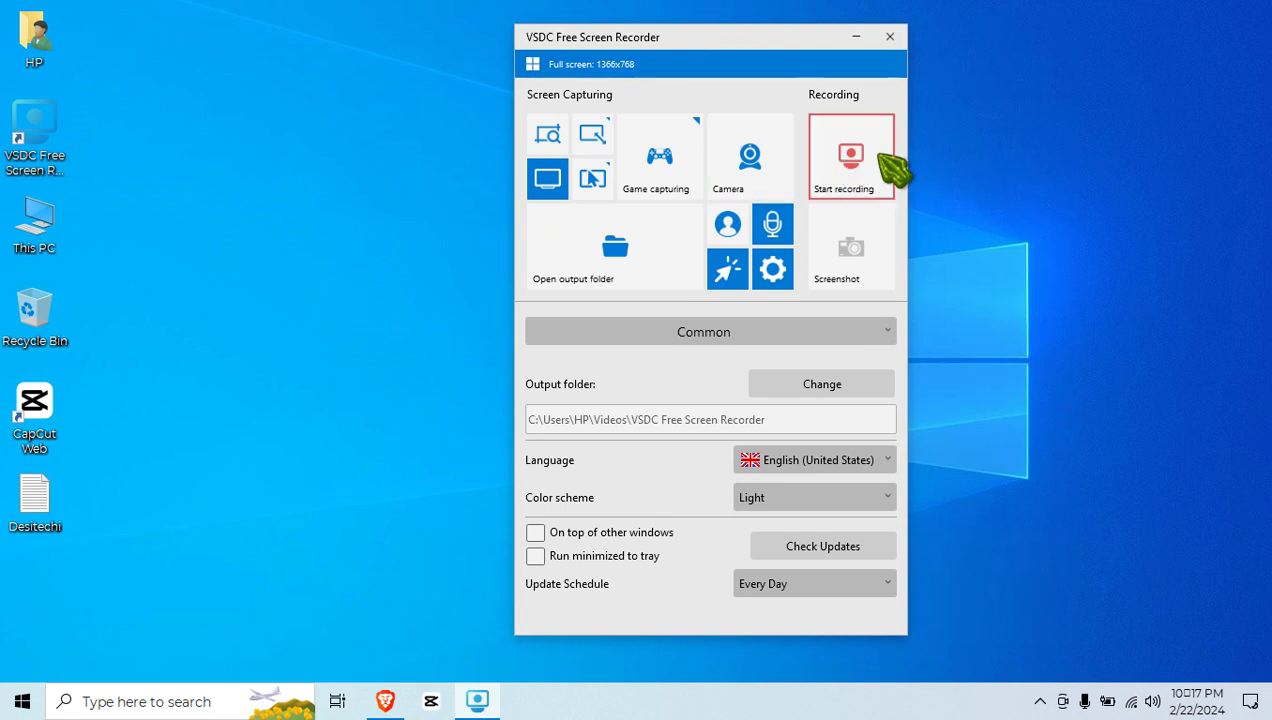
click(760, 150)
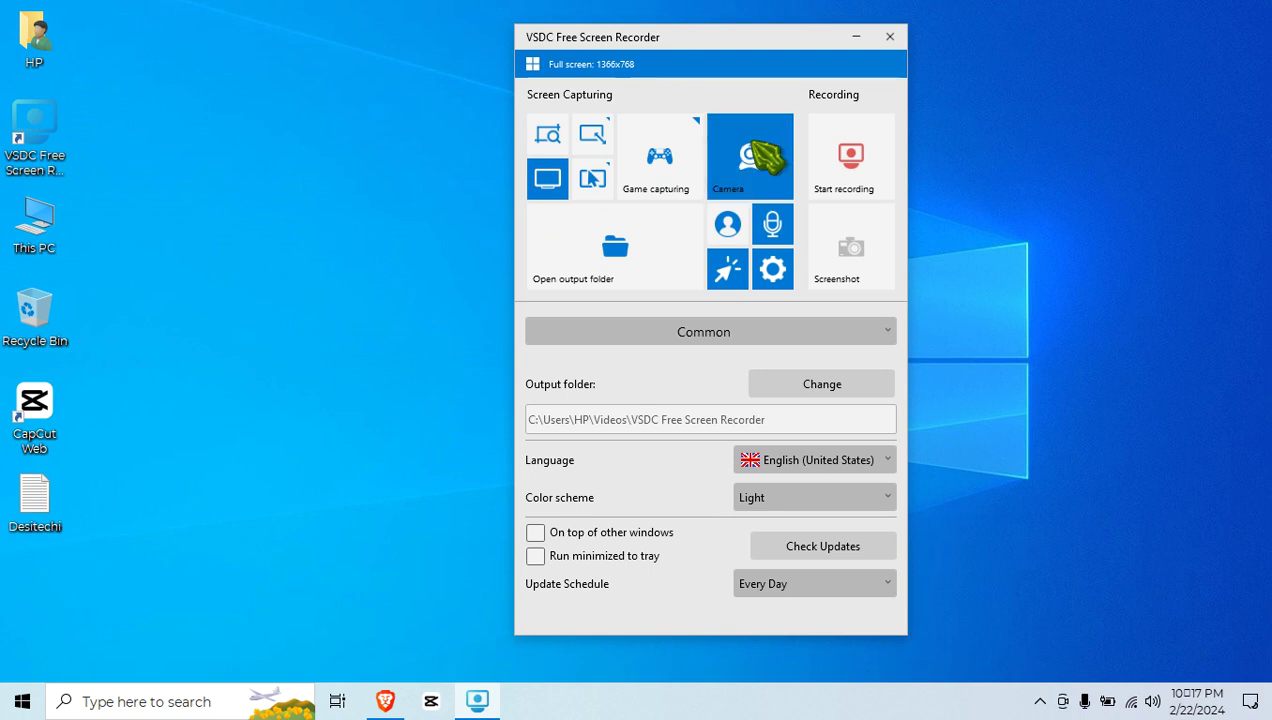
click(745, 172)
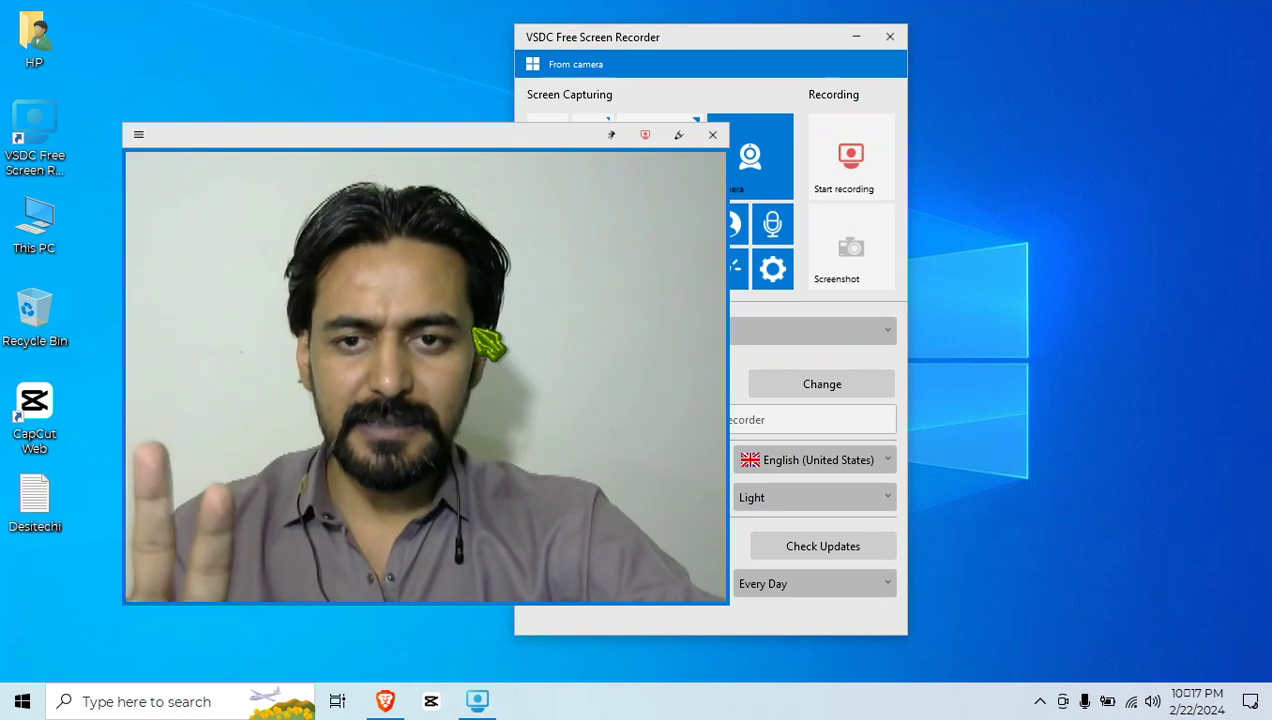
- Choose another option from the camera window's own menu and move the capture frame higher on the desktop
click(139, 135)
click(185, 209)
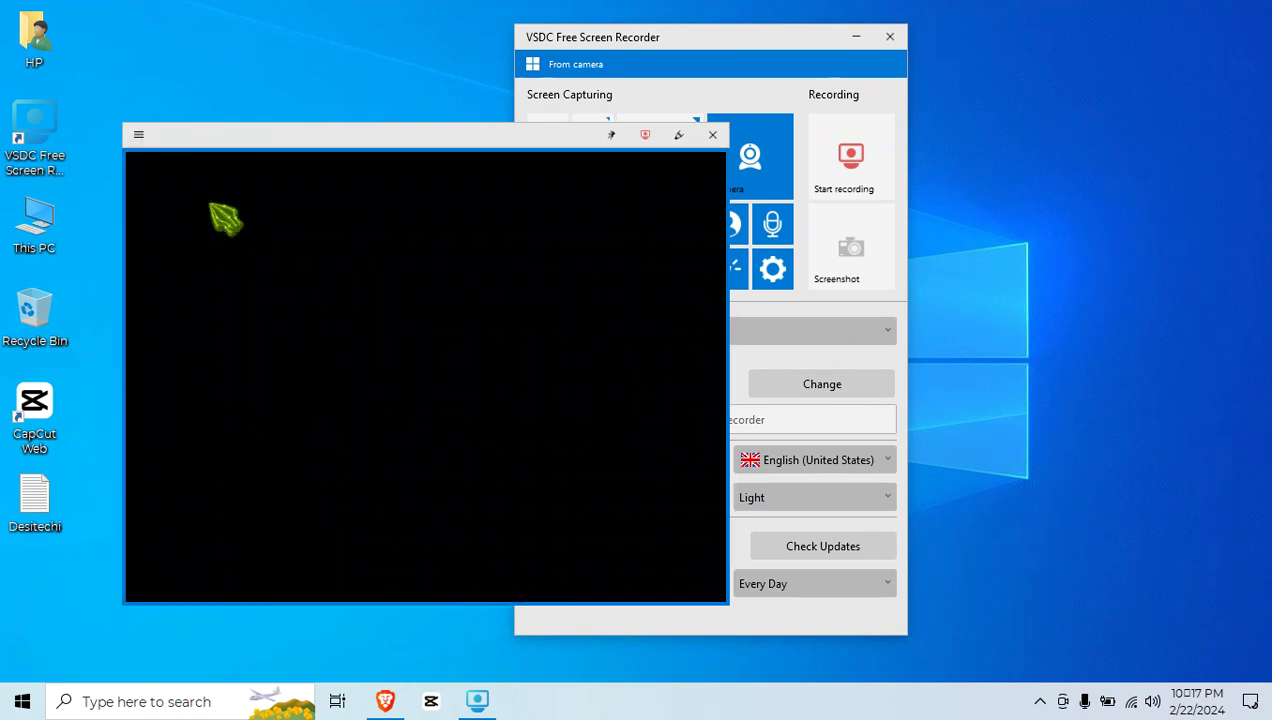
drag(280, 140, 292, 72)
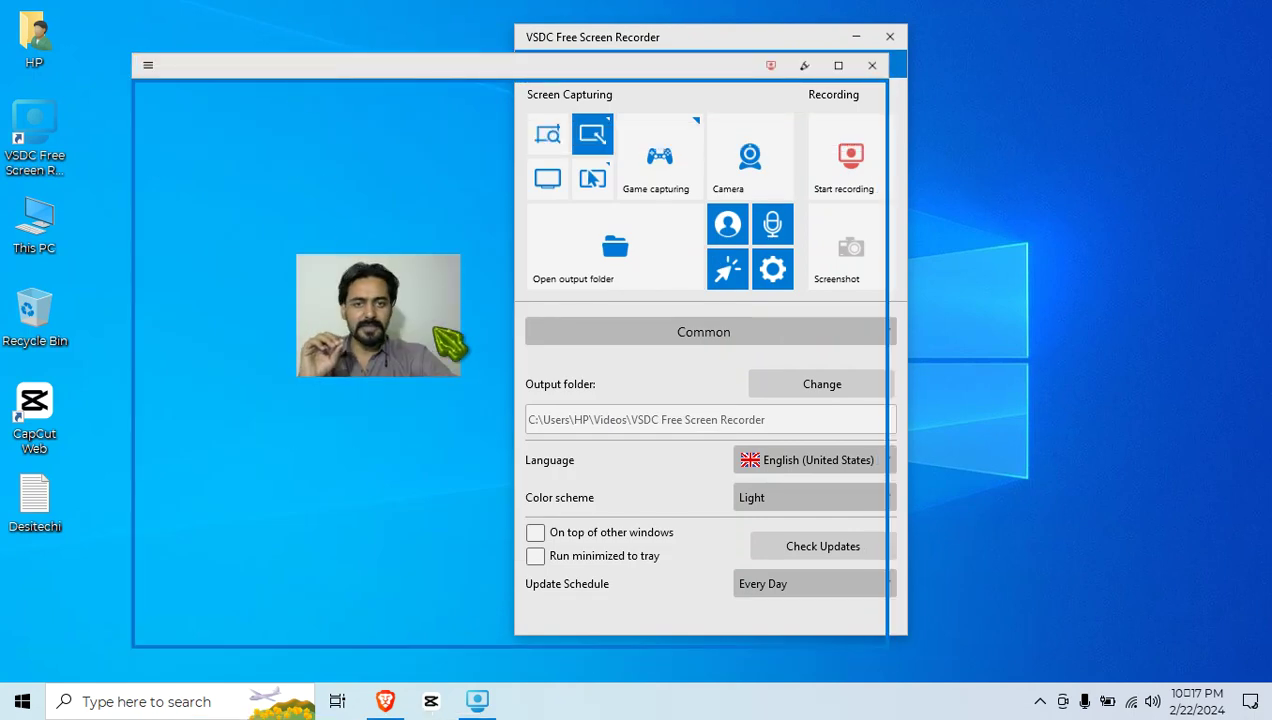
- Set the capture frame to the 800x600 preset and move the recorder window toward the far side of the desktop, away from the frame
click(149, 65)
click(208, 162)
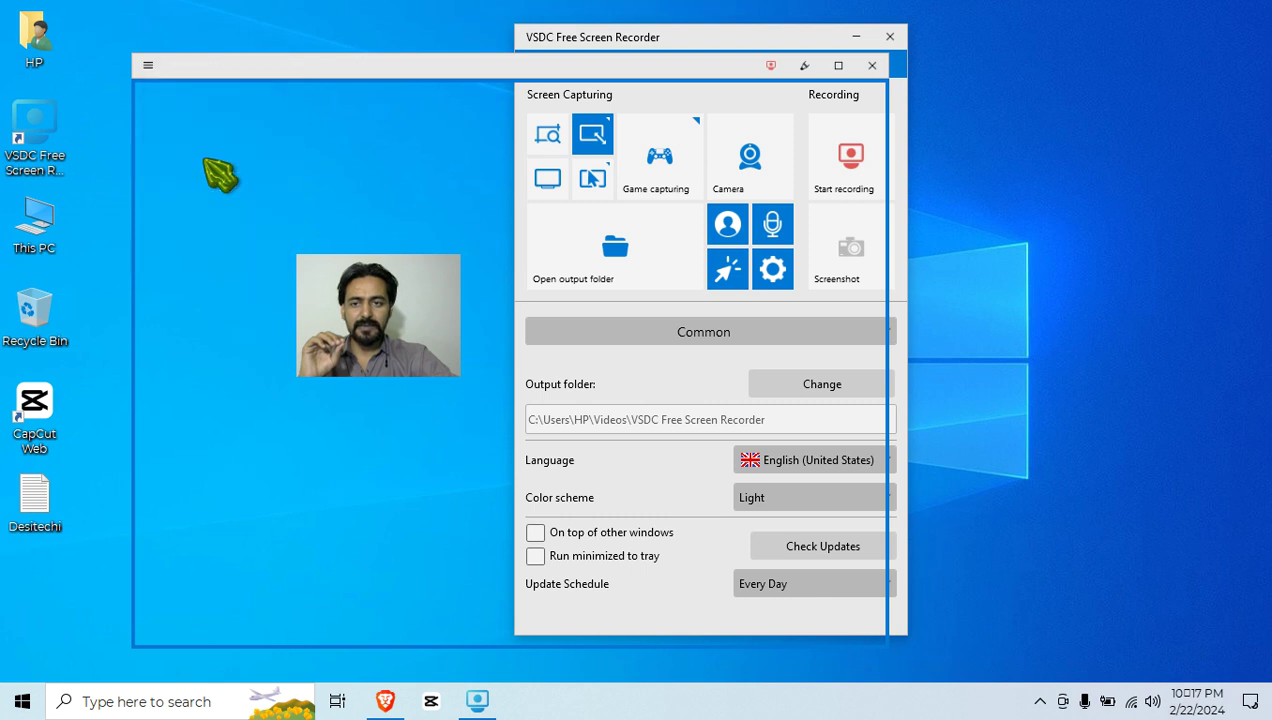
click(149, 65)
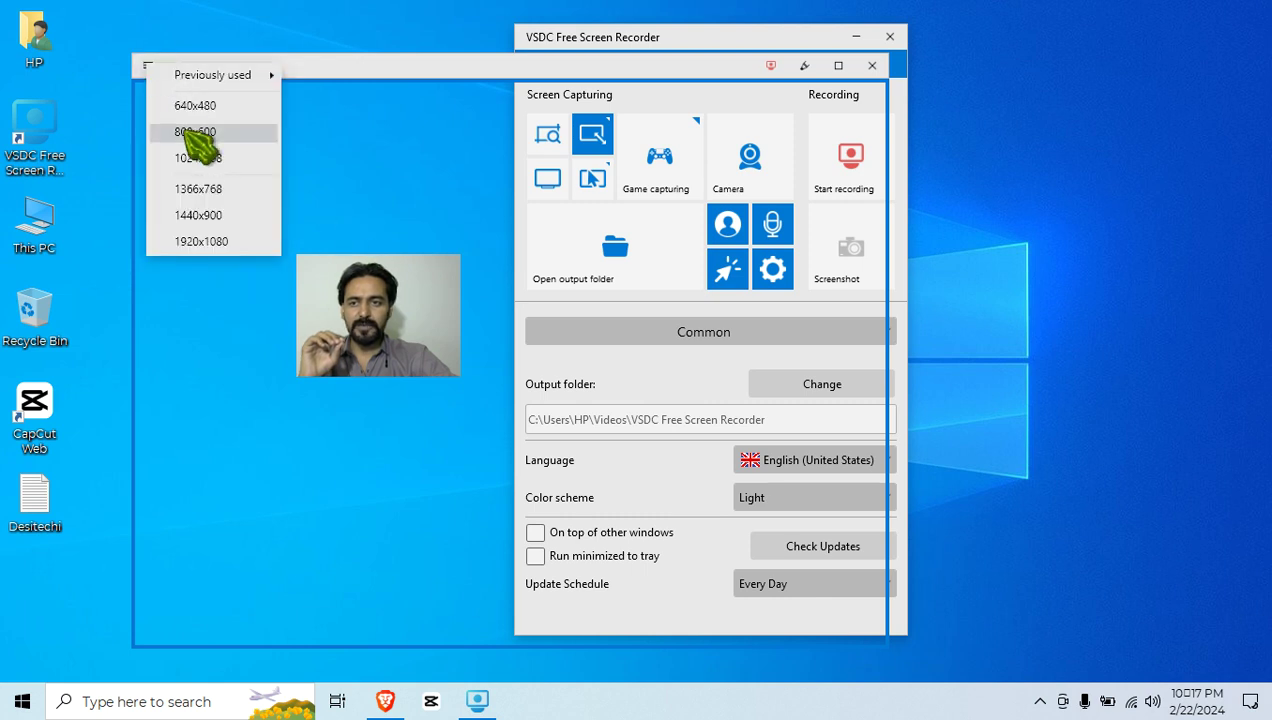
click(185, 108)
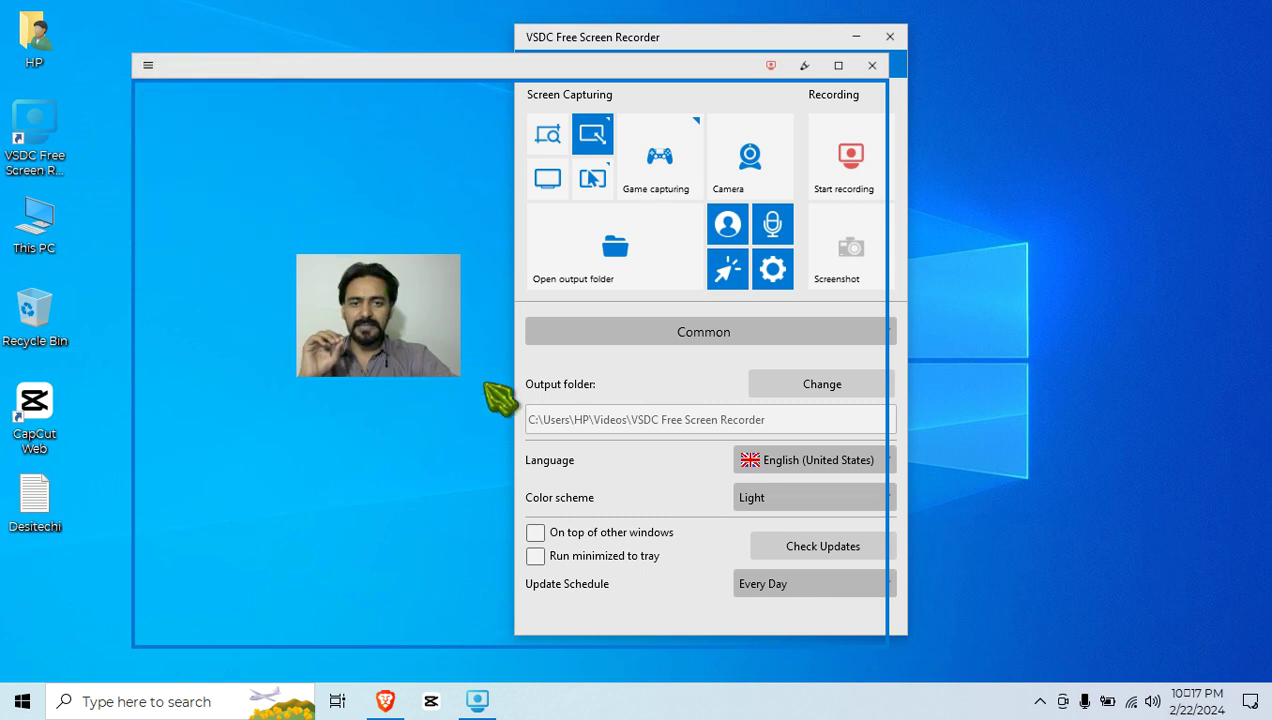
drag(772, 51, 1070, 46)
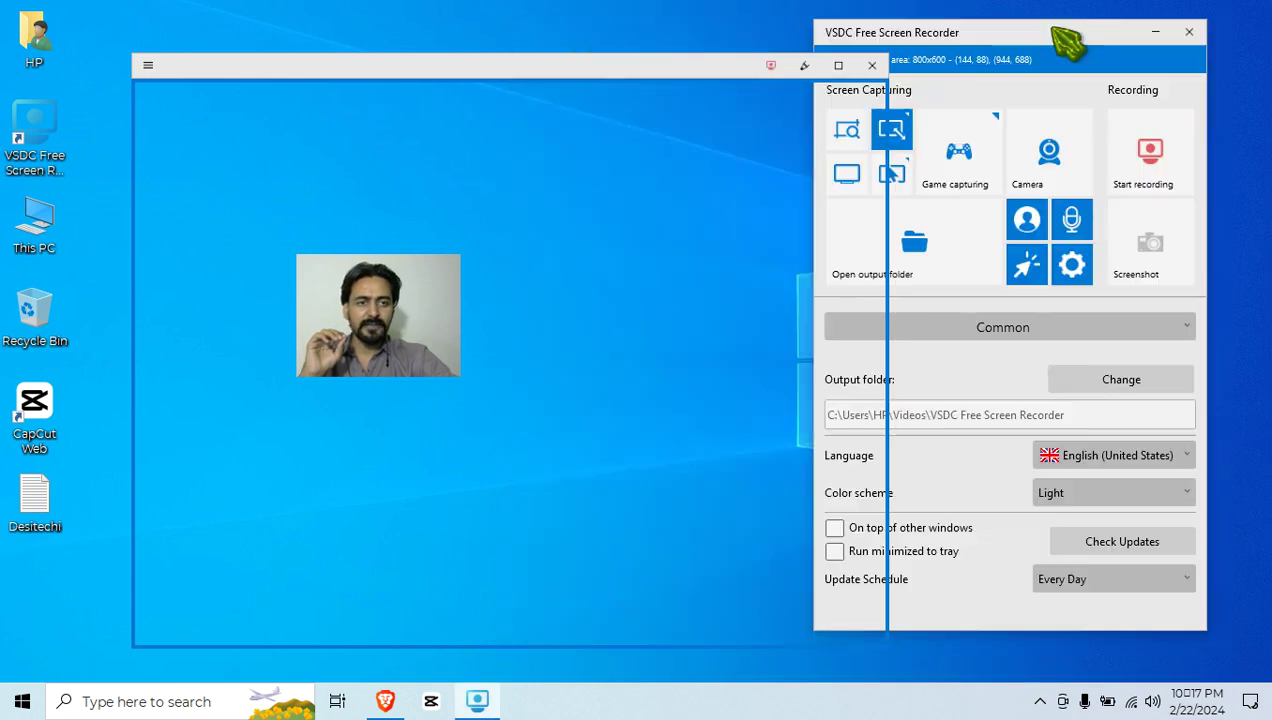
- Make two short recordings of the 800x600 area, moving the capture frame toward the desktop icons during the second one
click(1168, 175)
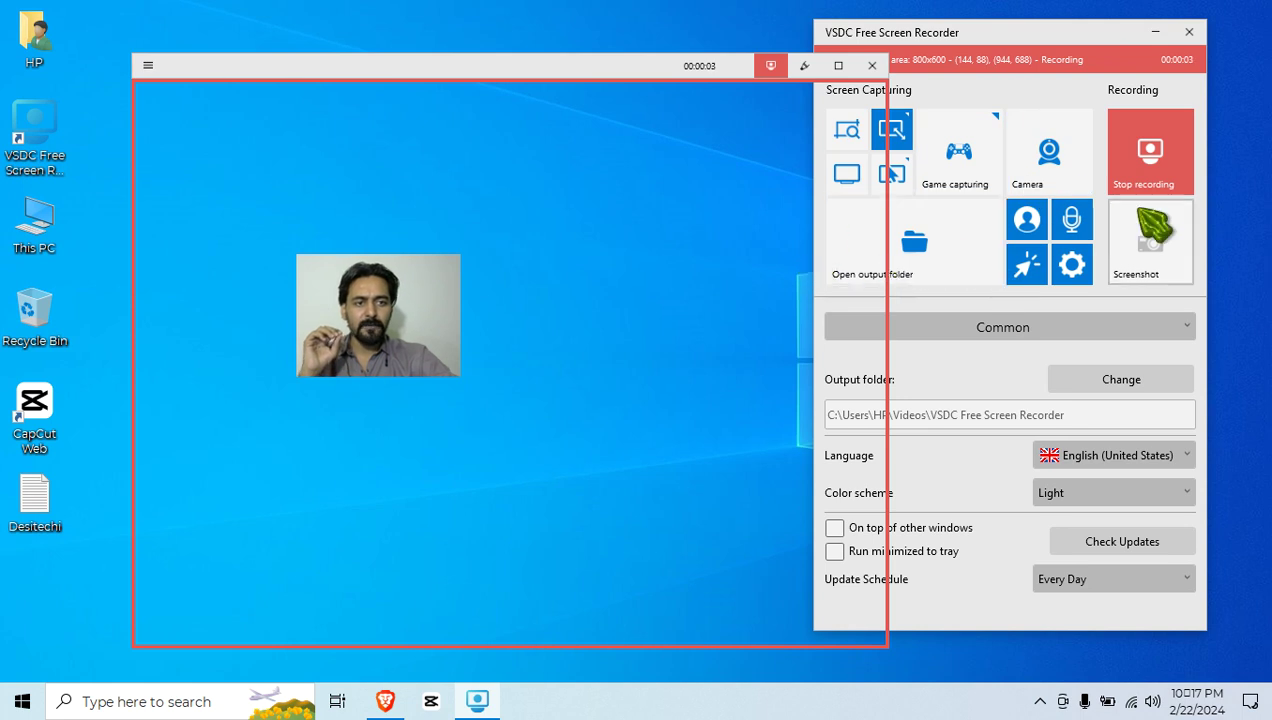
click(1150, 165)
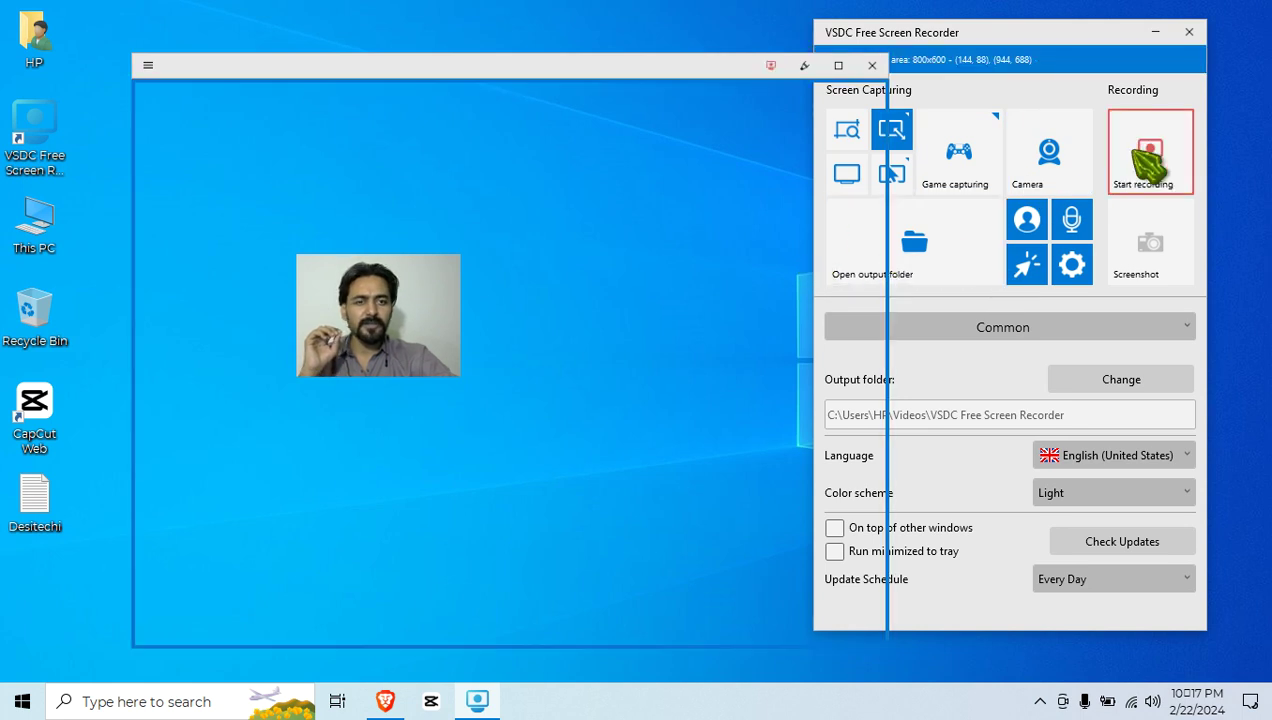
click(770, 66)
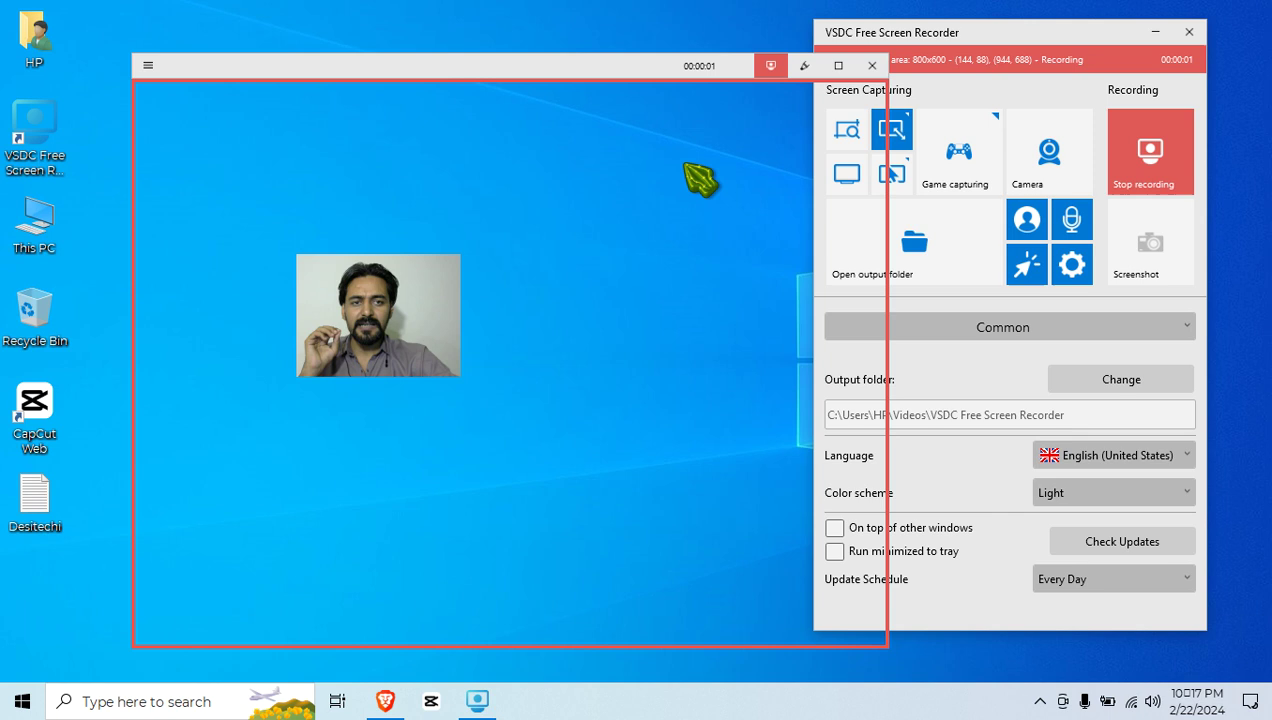
drag(664, 70, 592, 65)
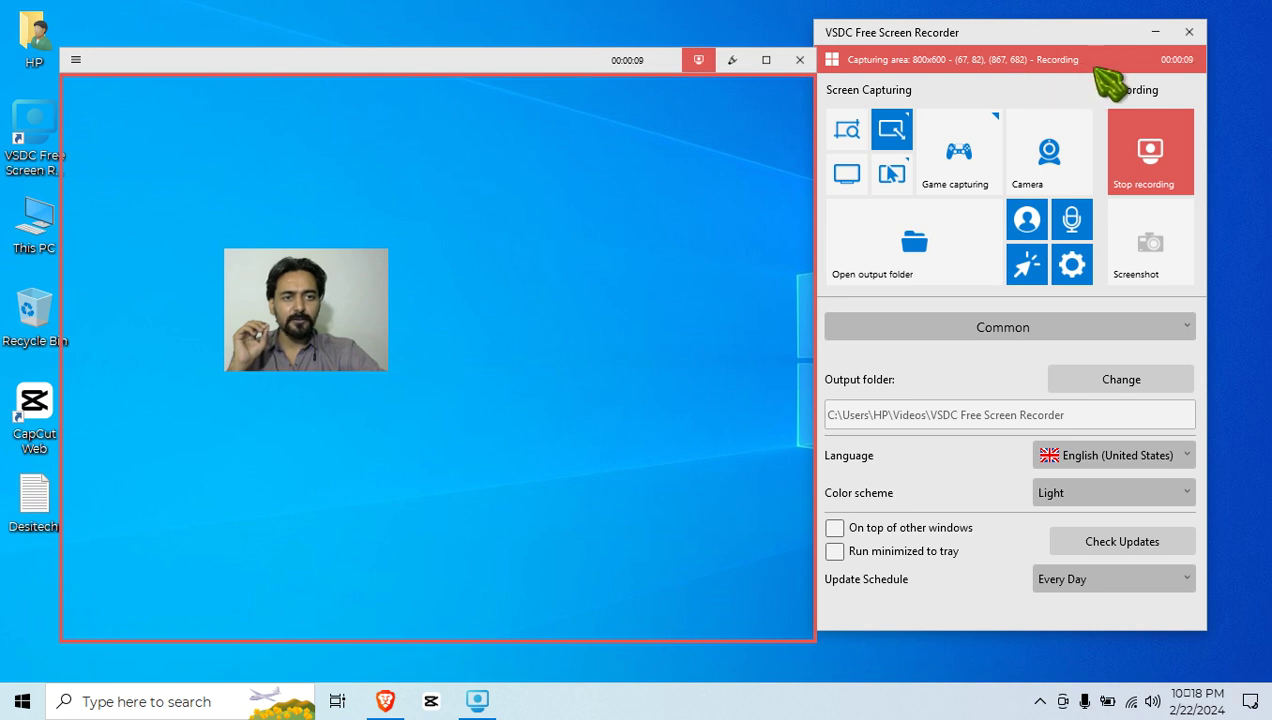
click(700, 61)
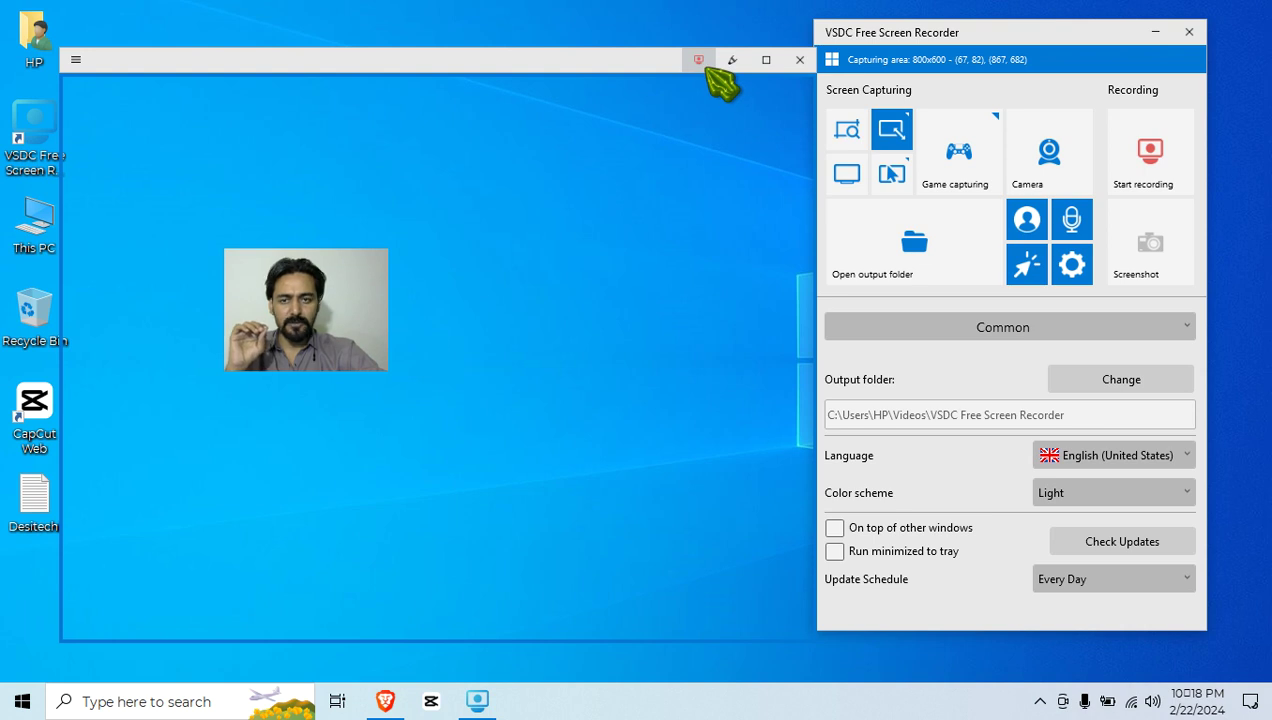
click(945, 255)
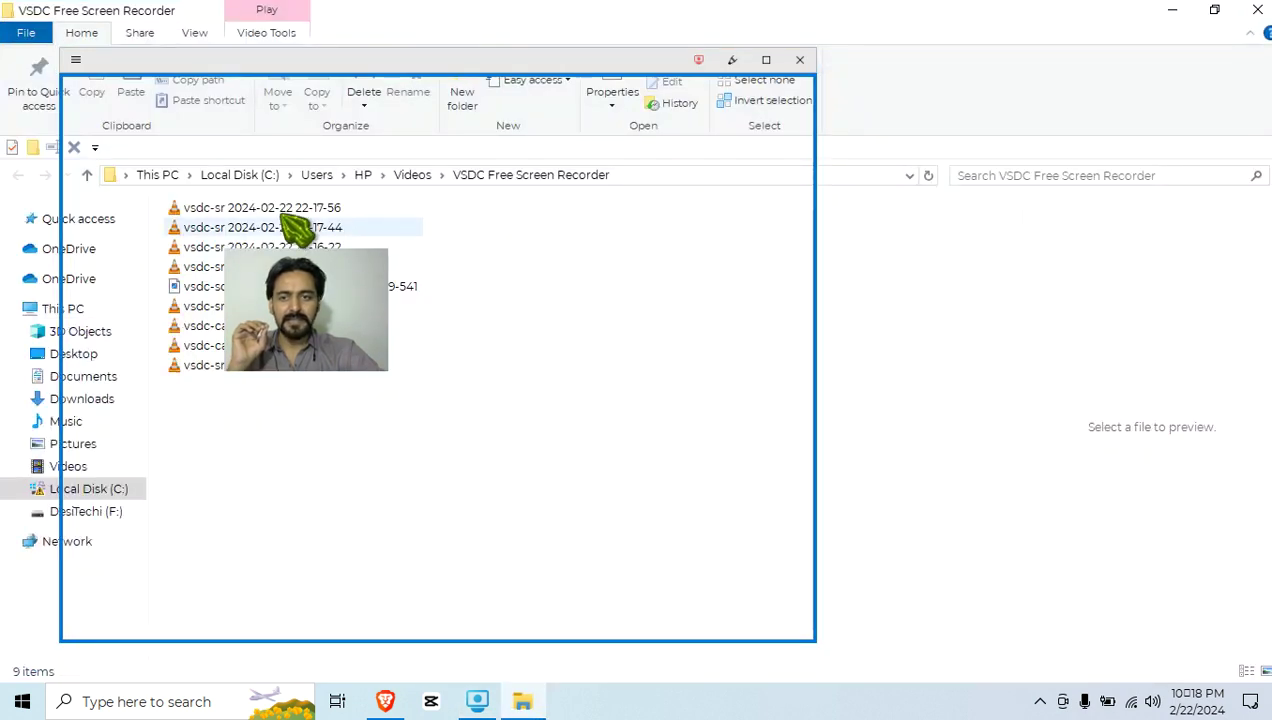
click(290, 208)
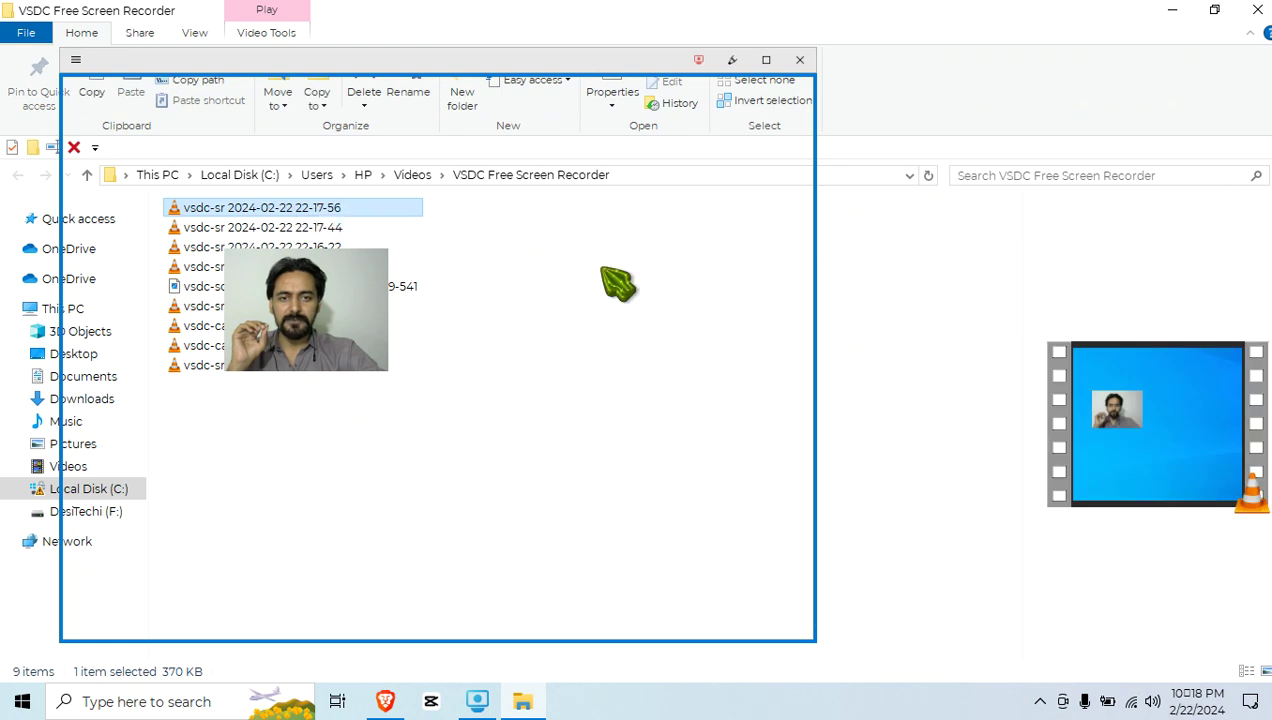
key(Return)
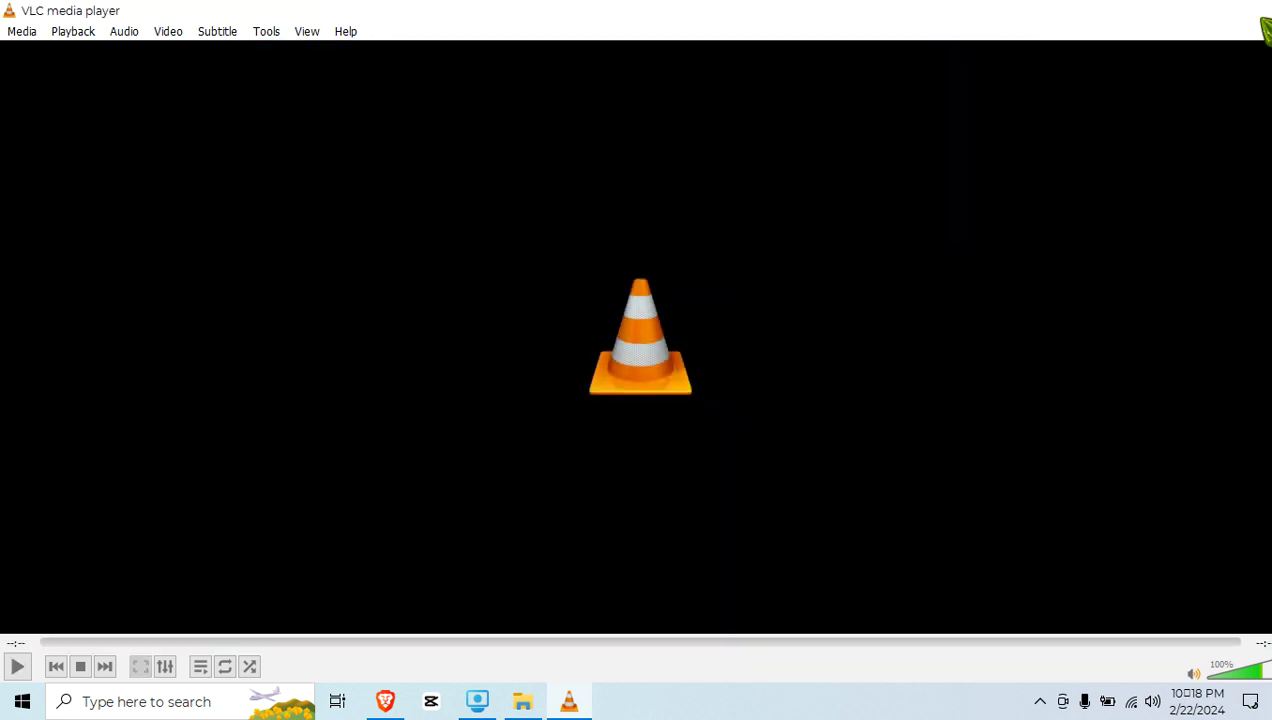
click(1257, 10)
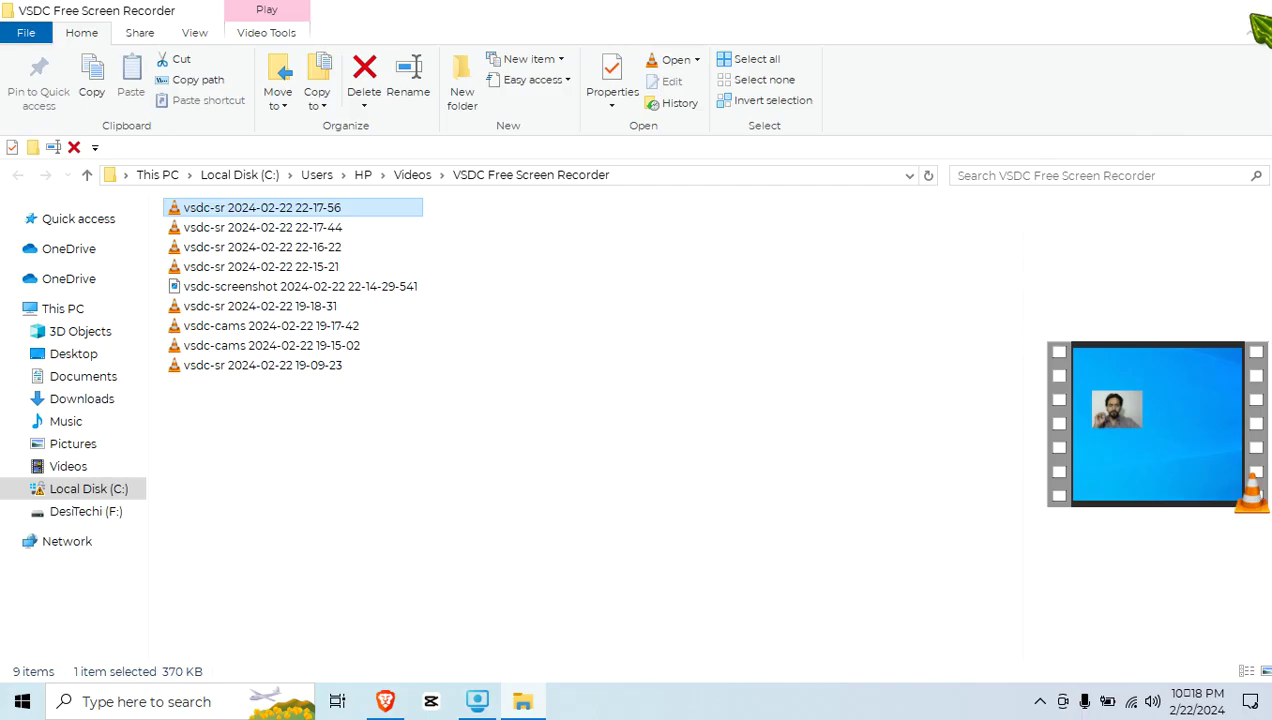
click(1250, 12)
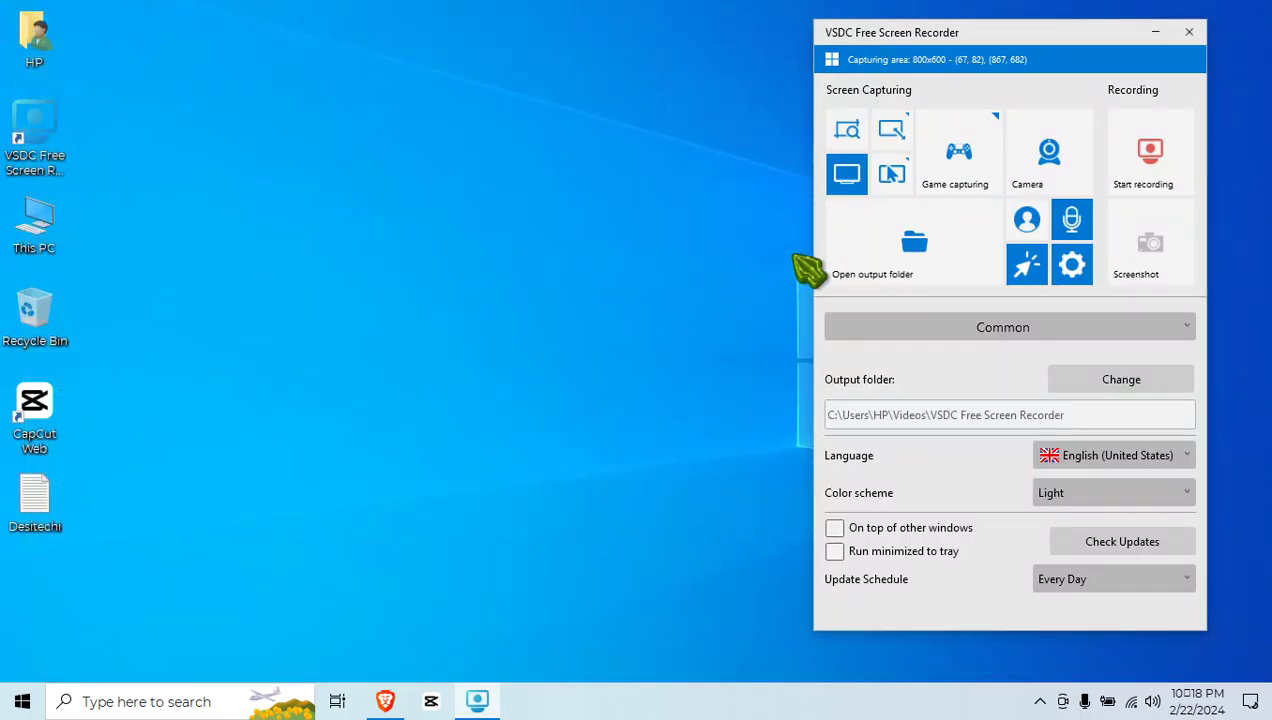
click(1140, 278)
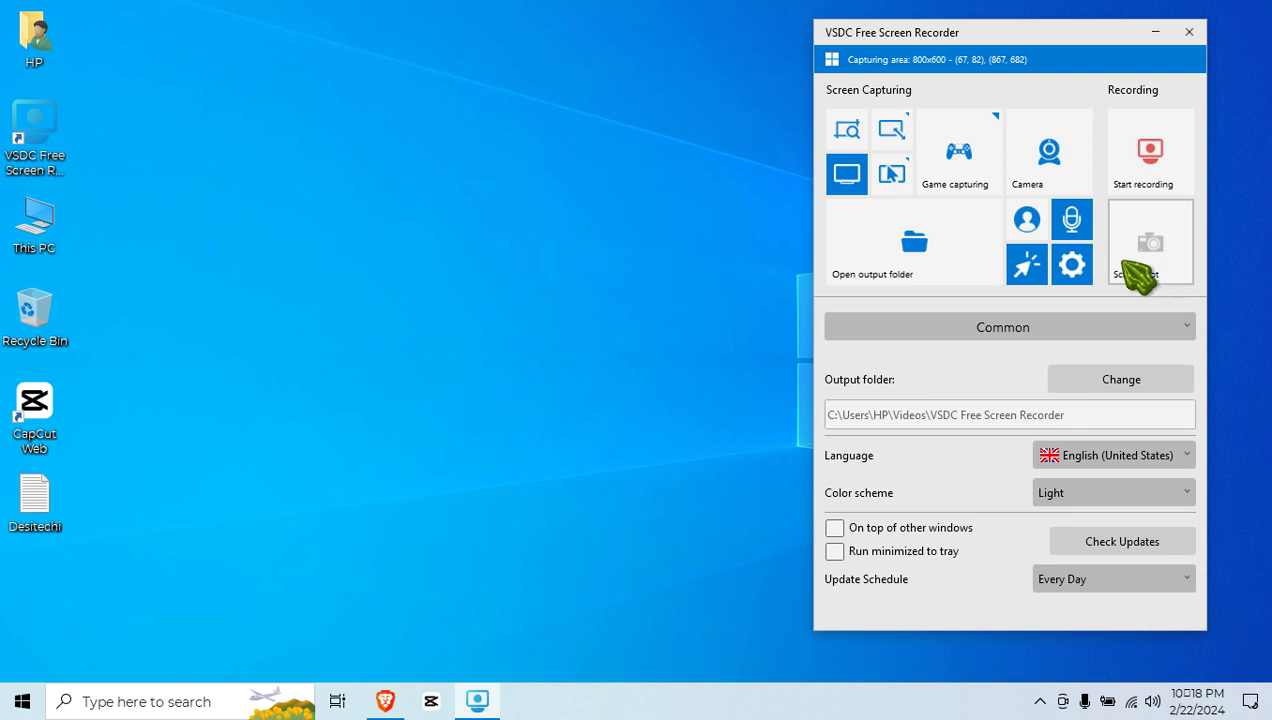
click(880, 268)
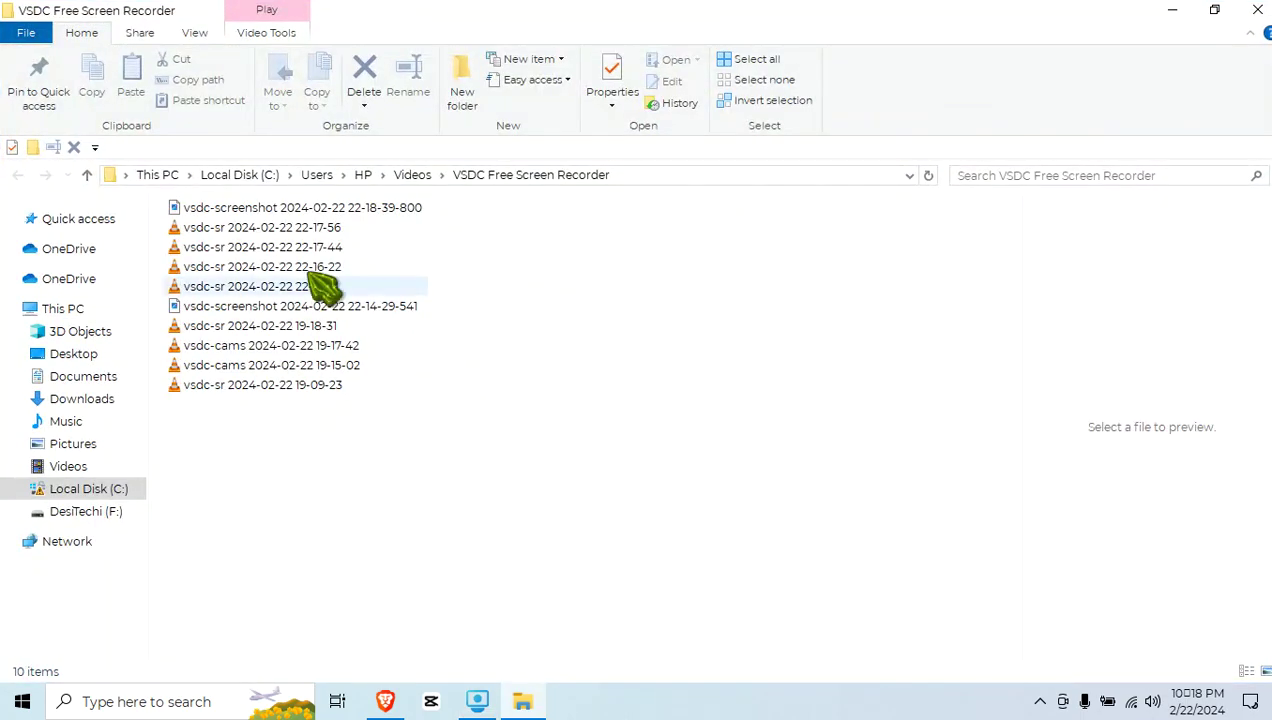
click(275, 210)
right_click(275, 210)
click(342, 192)
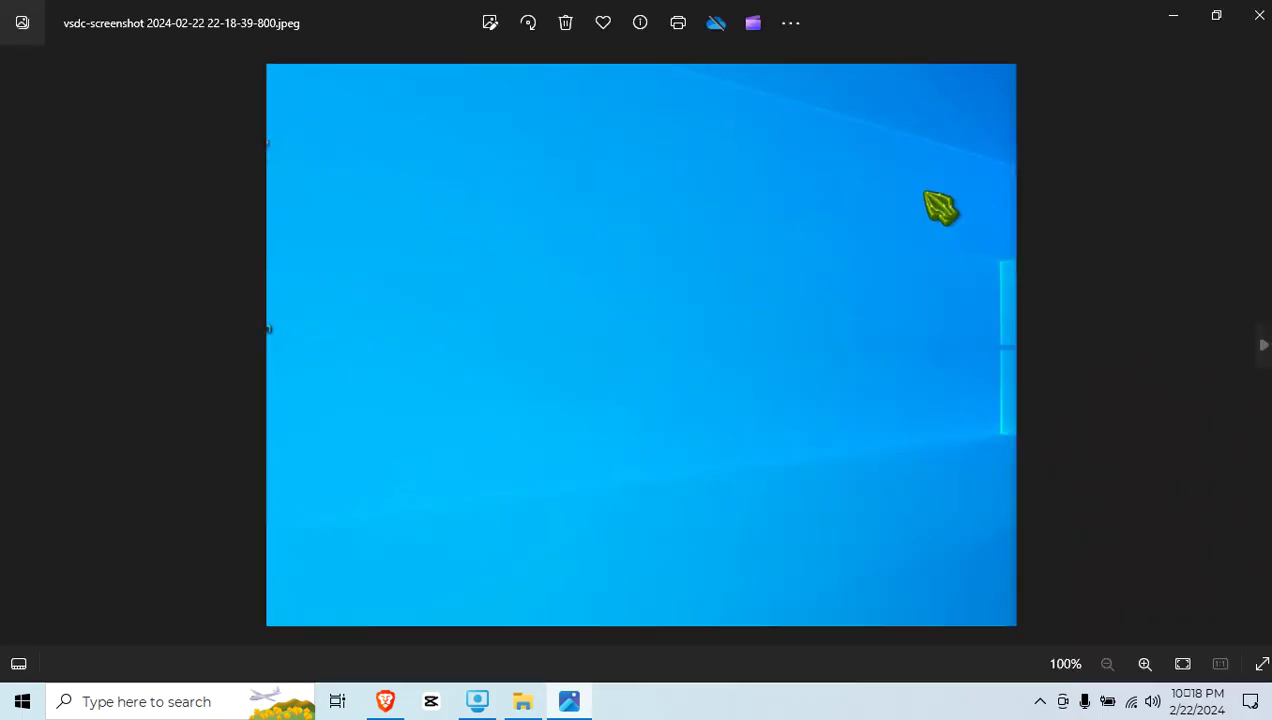
click(1259, 14)
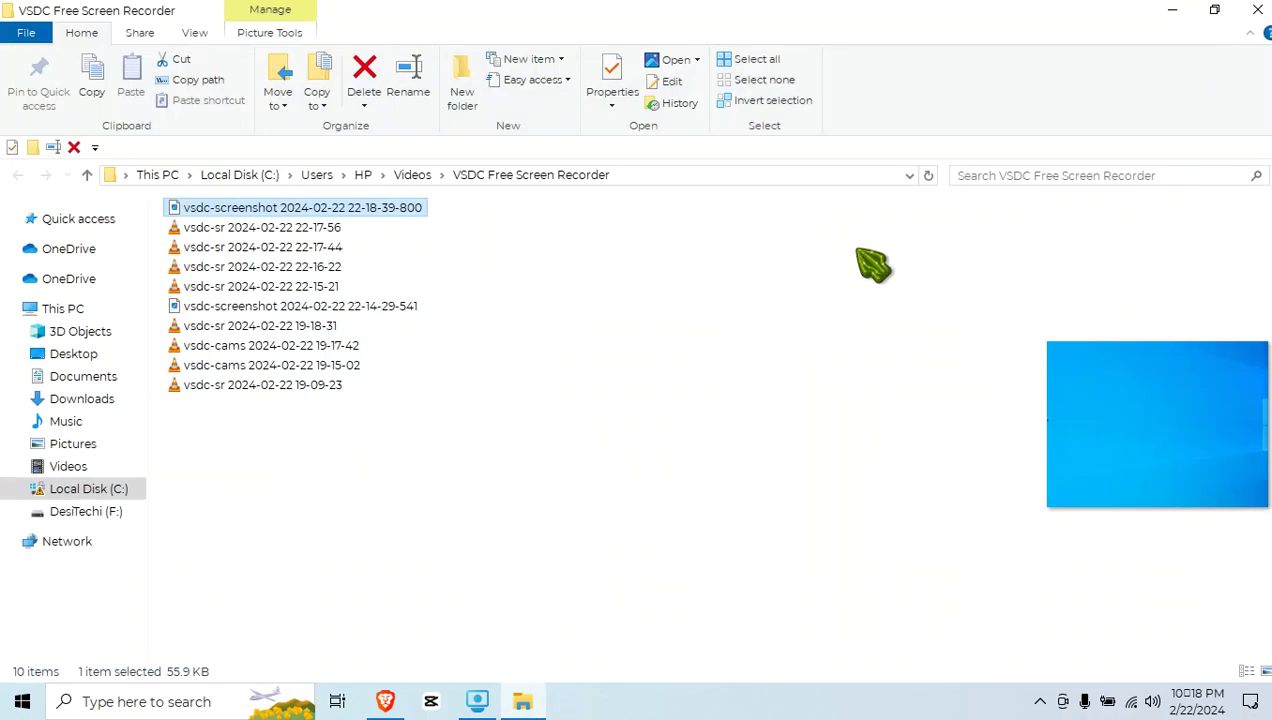
click(1252, 8)
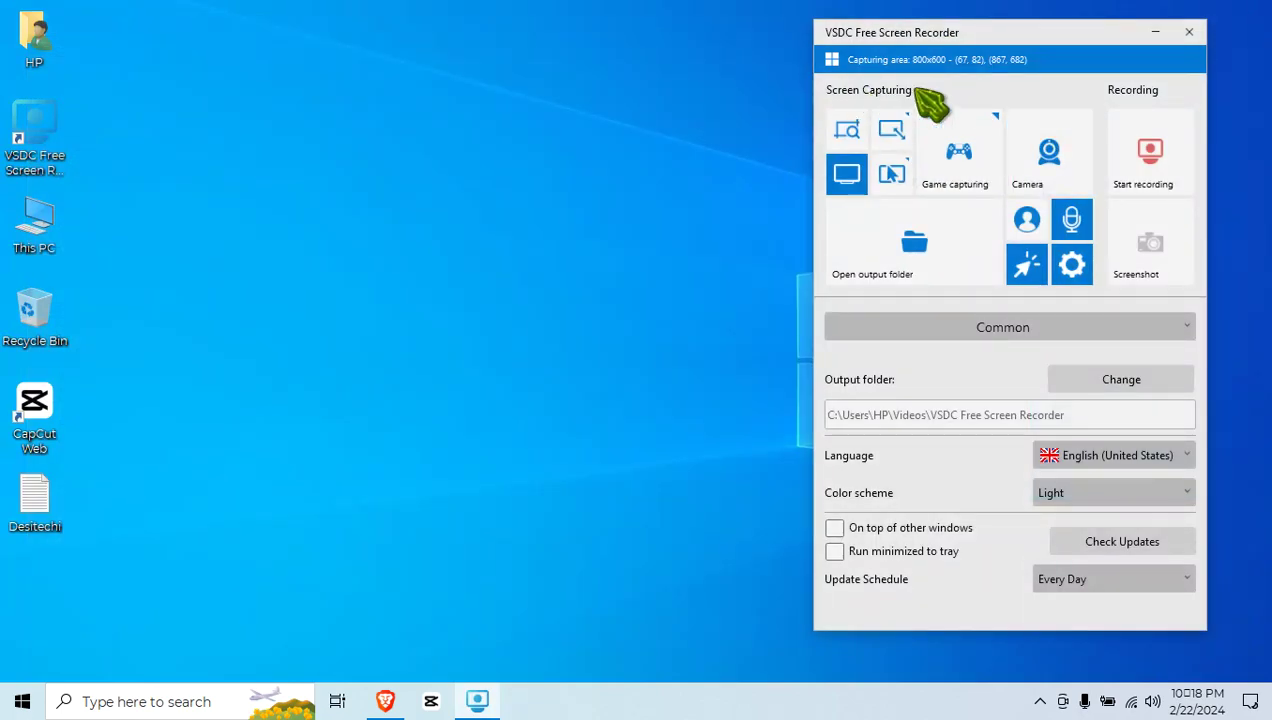
click(850, 178)
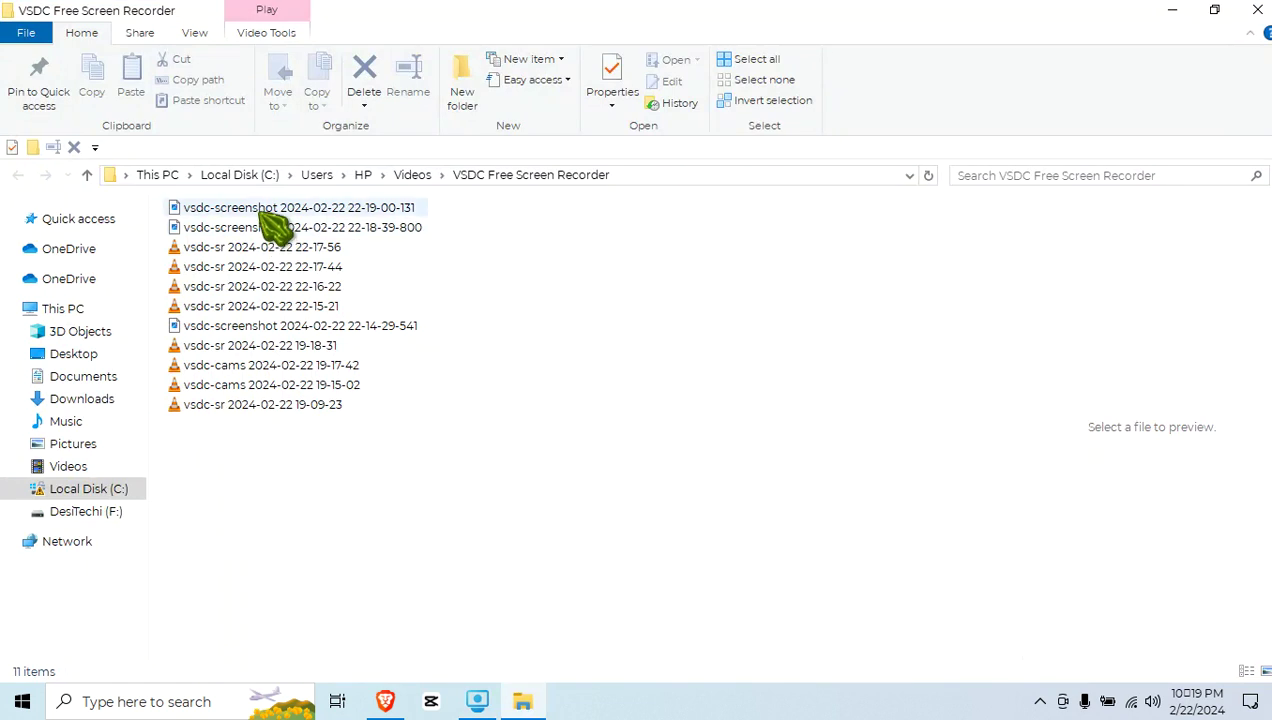
click(260, 207)
double_click(262, 210)
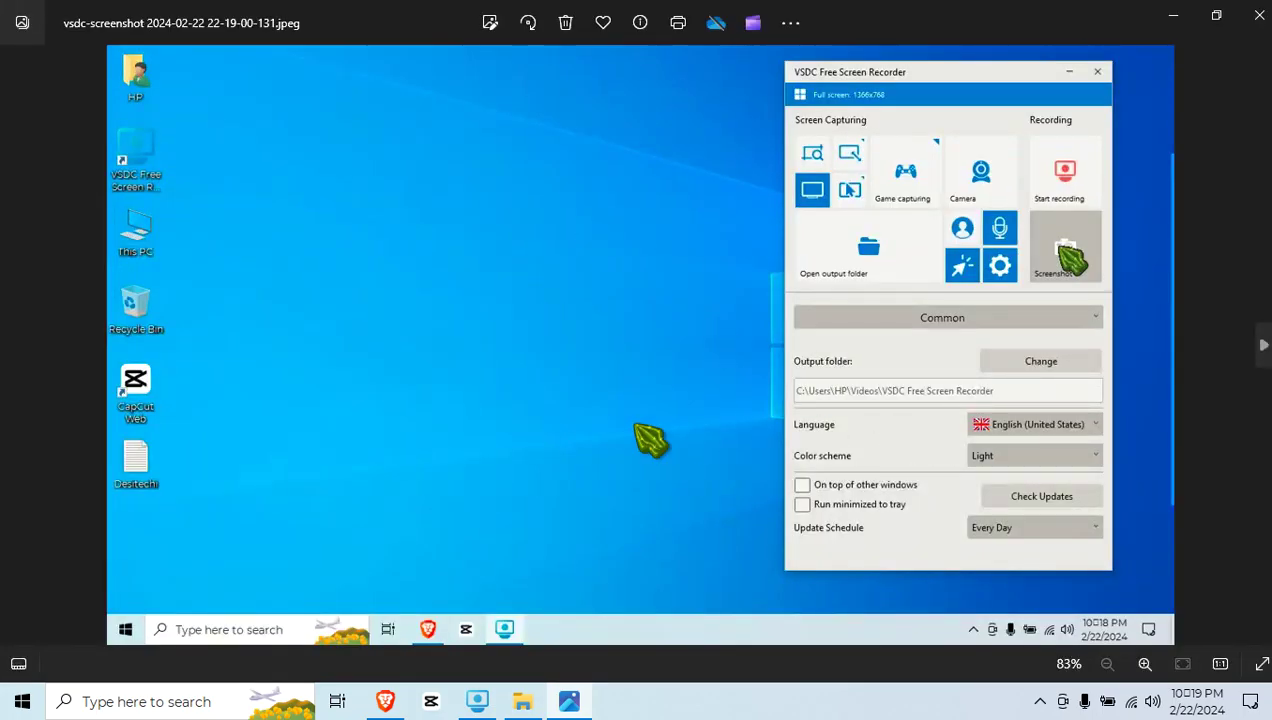
click(1259, 15)
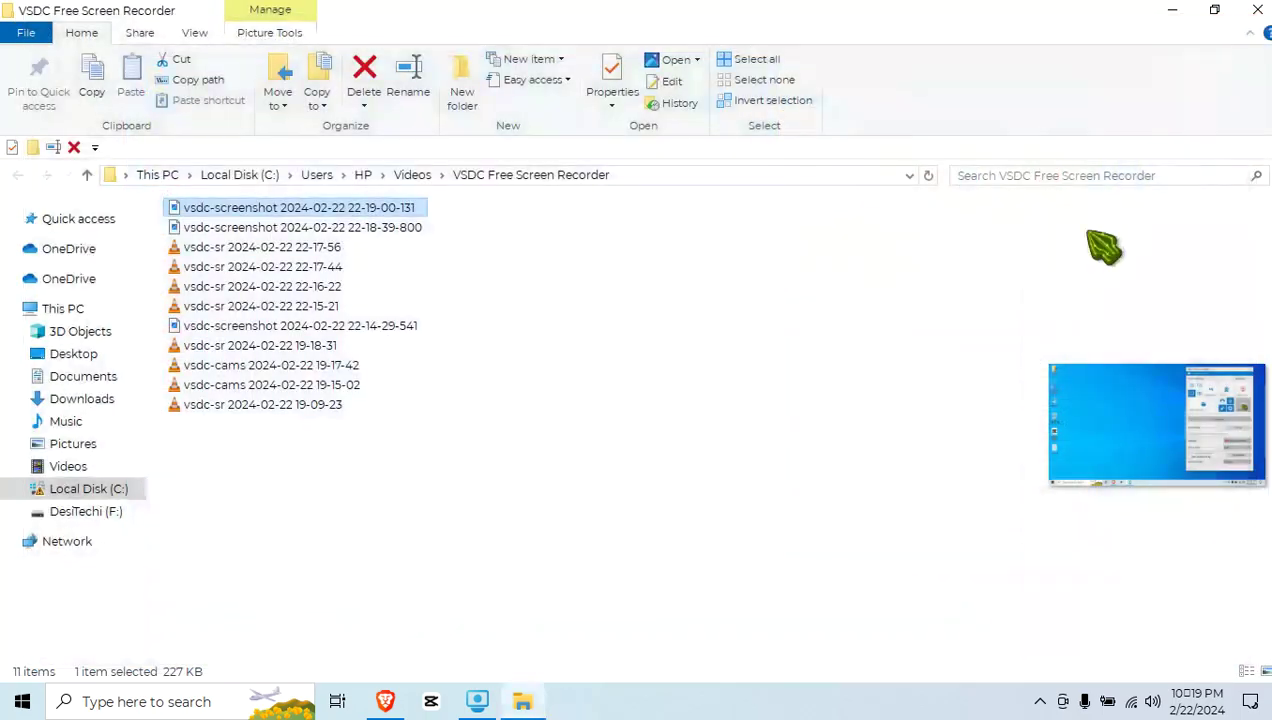
click(1257, 12)
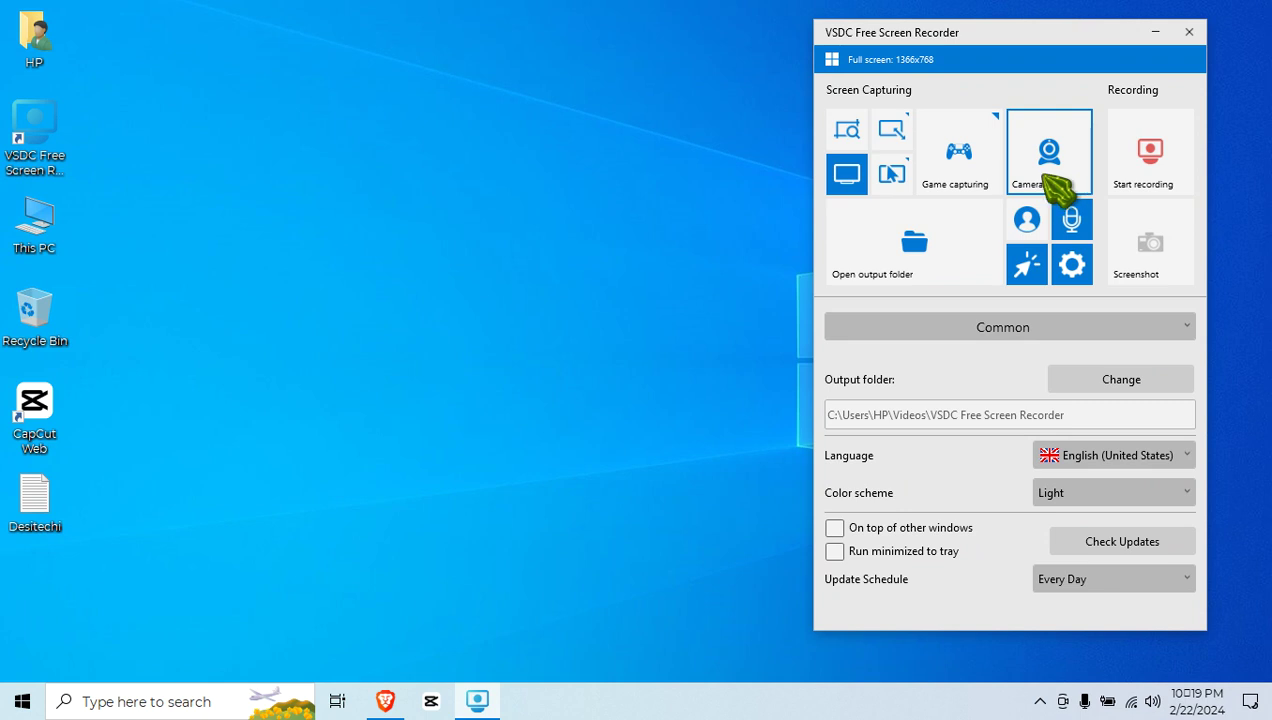
- Move the recorder window closer to the desktop icons, switch to the Brave browser, and bring up the DesiTechi YouTube channel page
drag(968, 33, 452, 42)
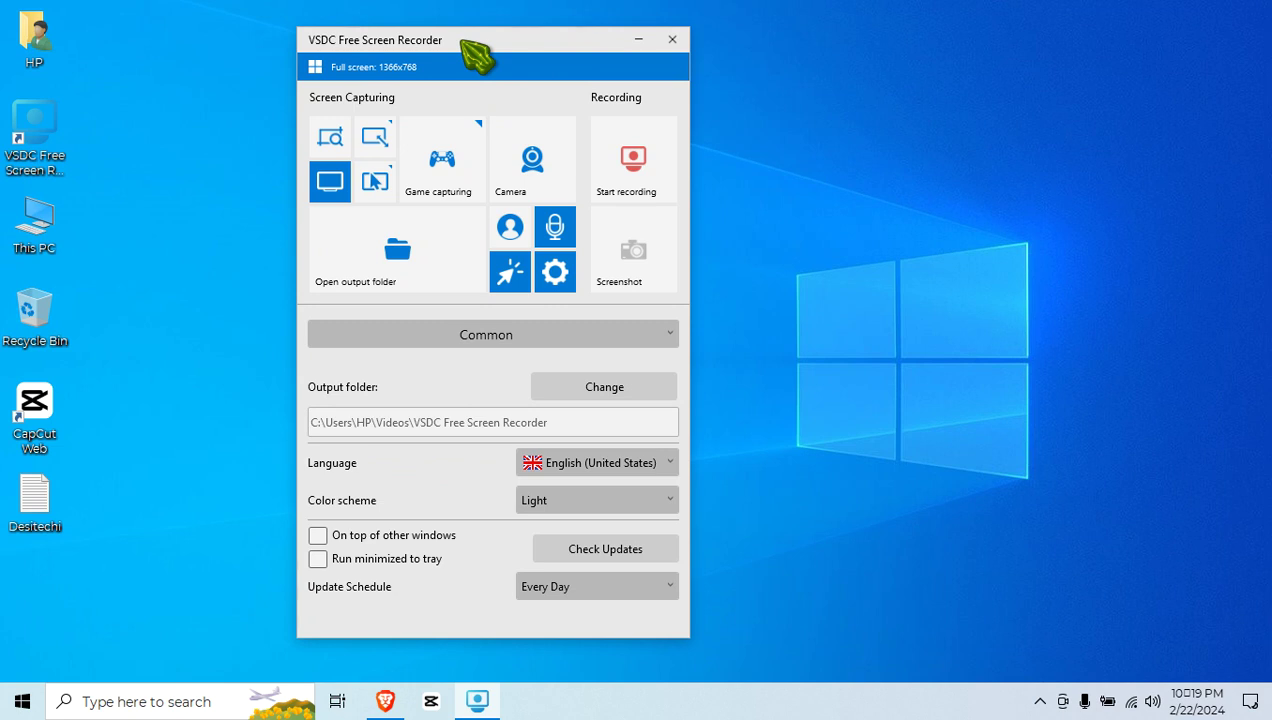
click(386, 699)
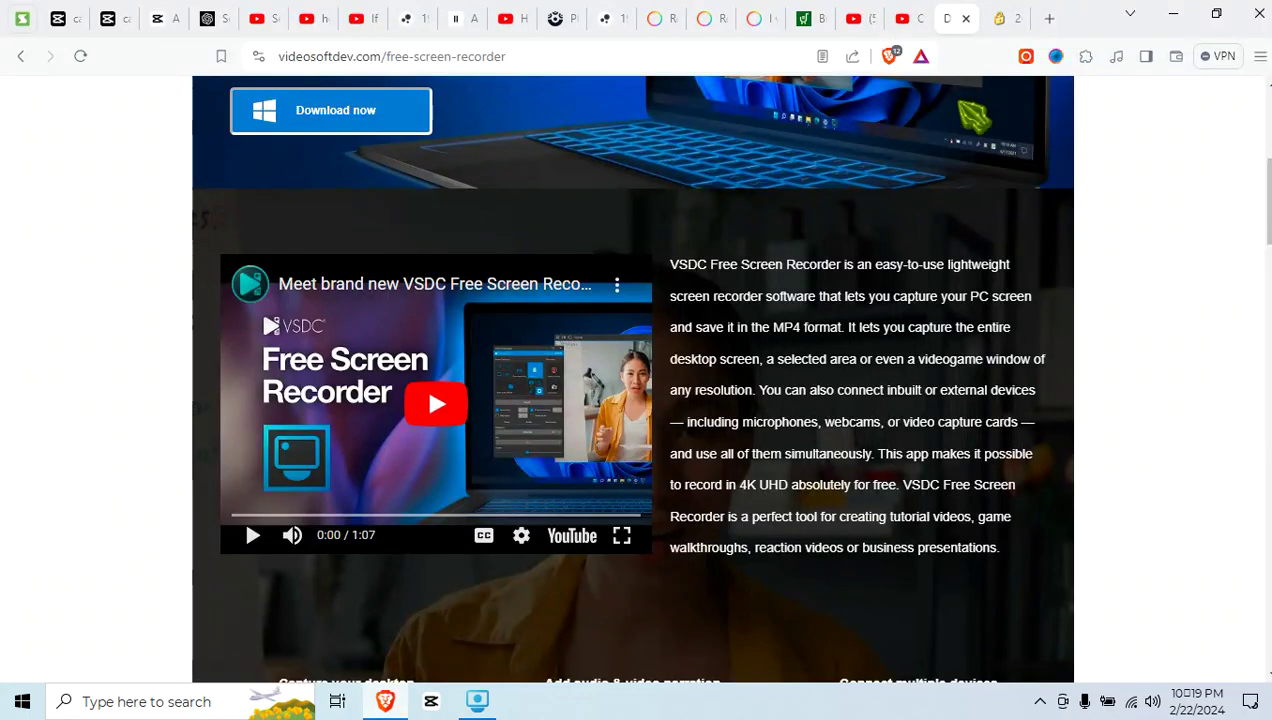
click(897, 18)
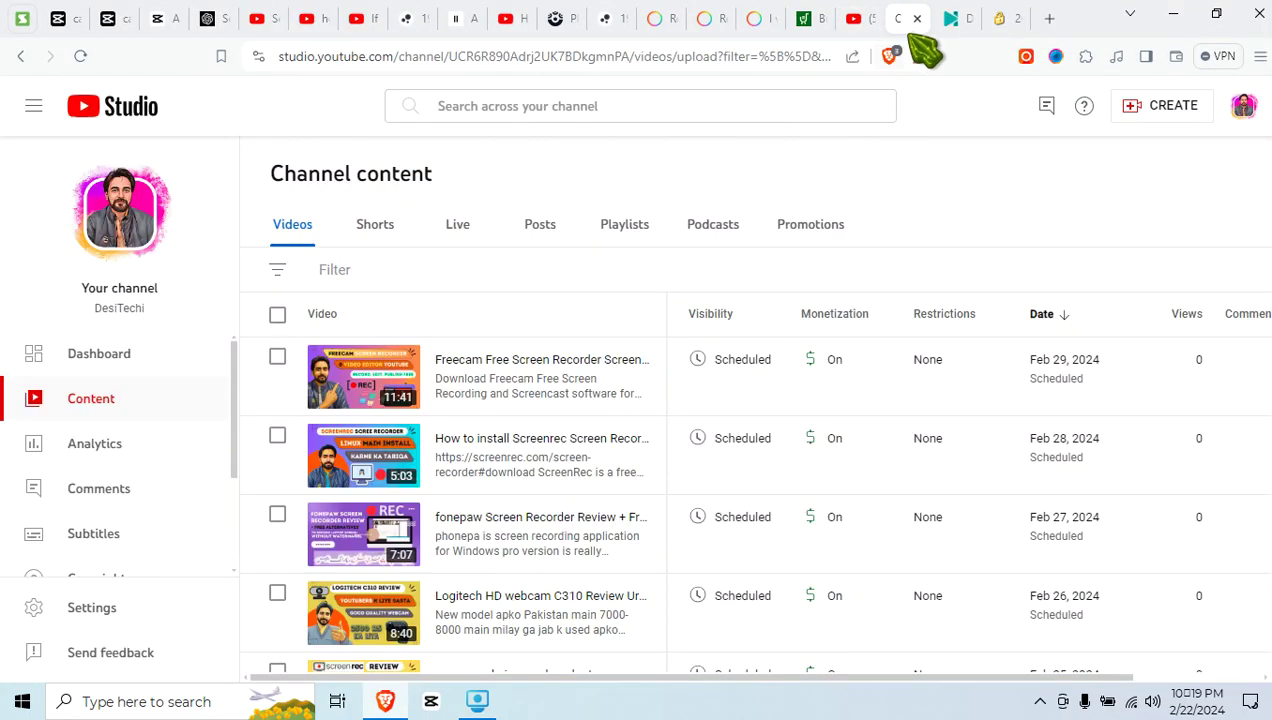
click(860, 20)
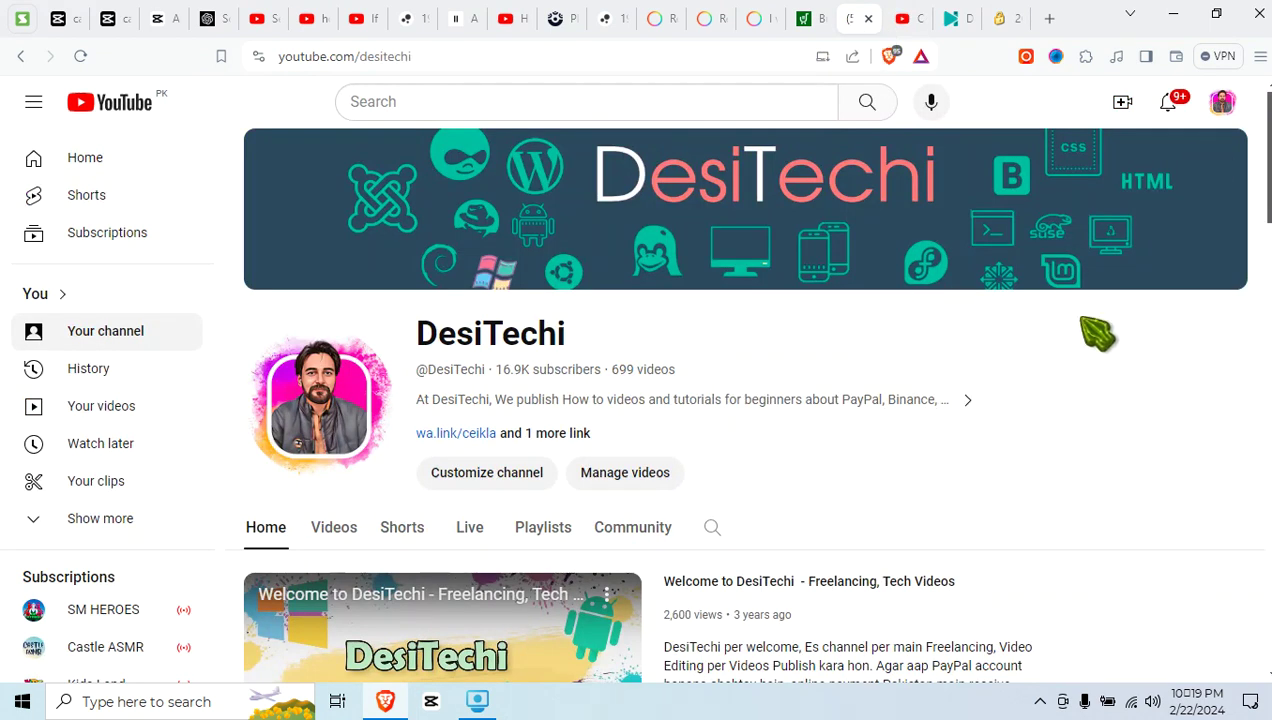